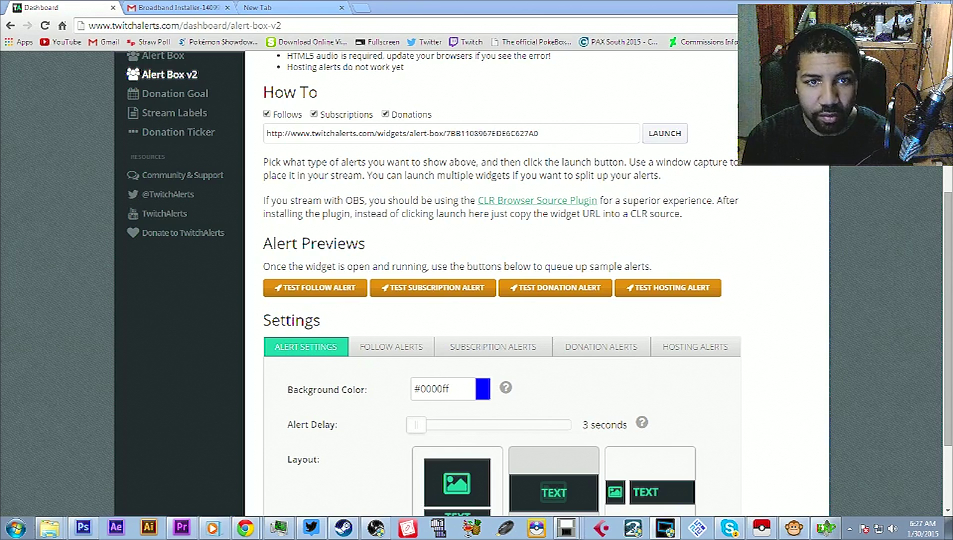
Step: Queue a test follow alert from the TwitchAlerts alert page
left_click(376, 528)
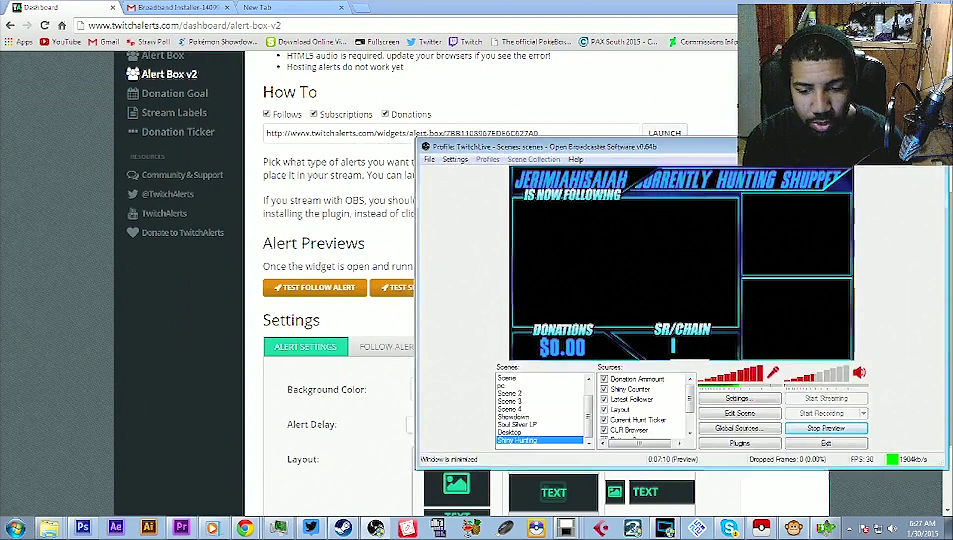
left_click(348, 300)
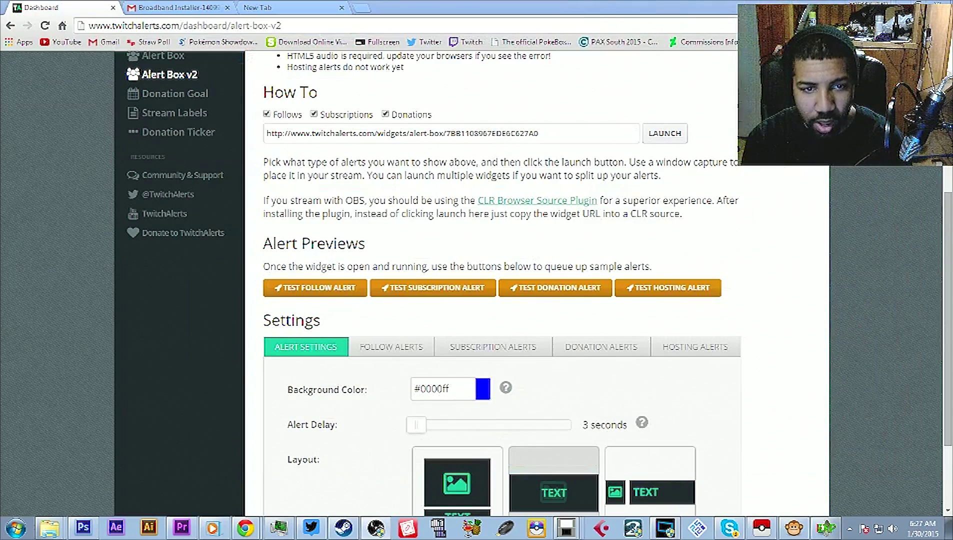
left_click(320, 296)
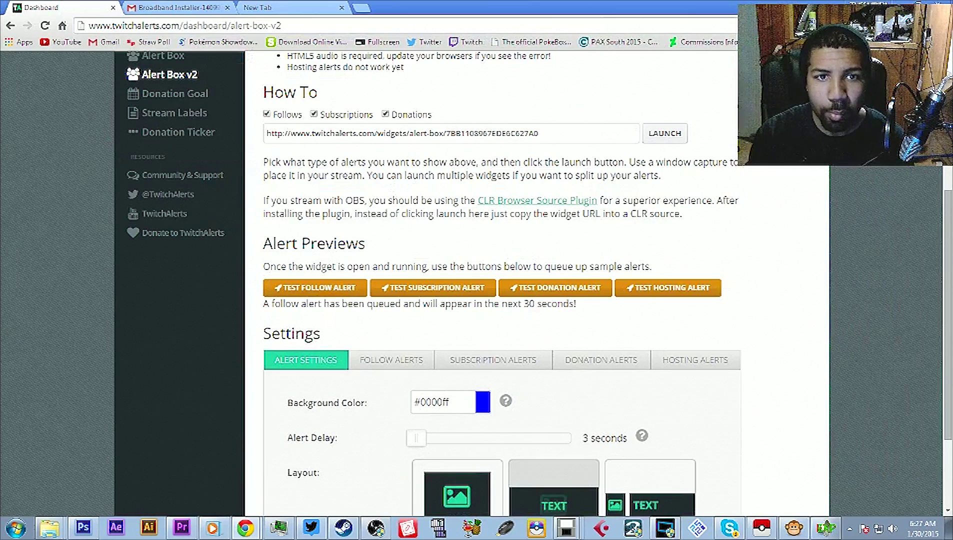
Step: Move the OBS window to the lower right to check the preview, then minimise it
left_click(376, 528)
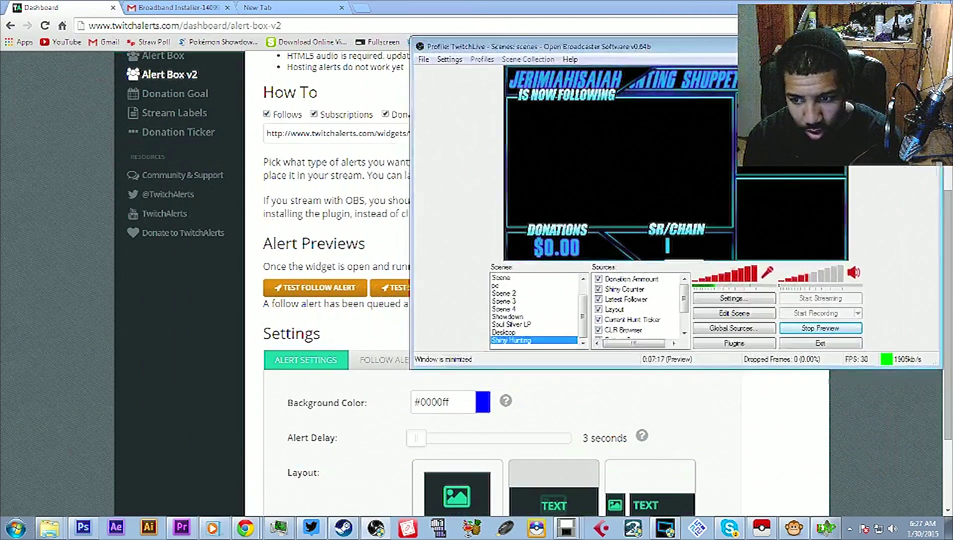
left_click_drag(778, 50, 777, 187)
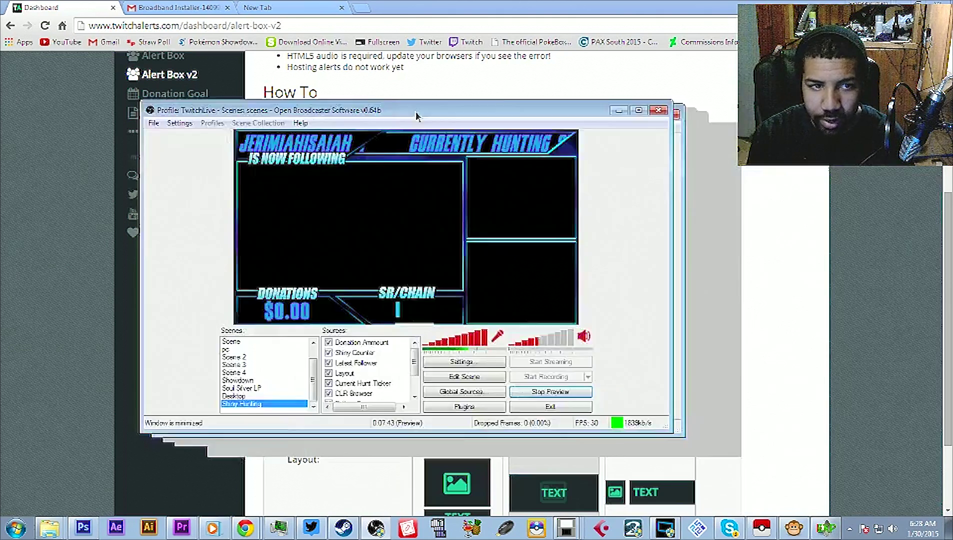
left_click(887, 185)
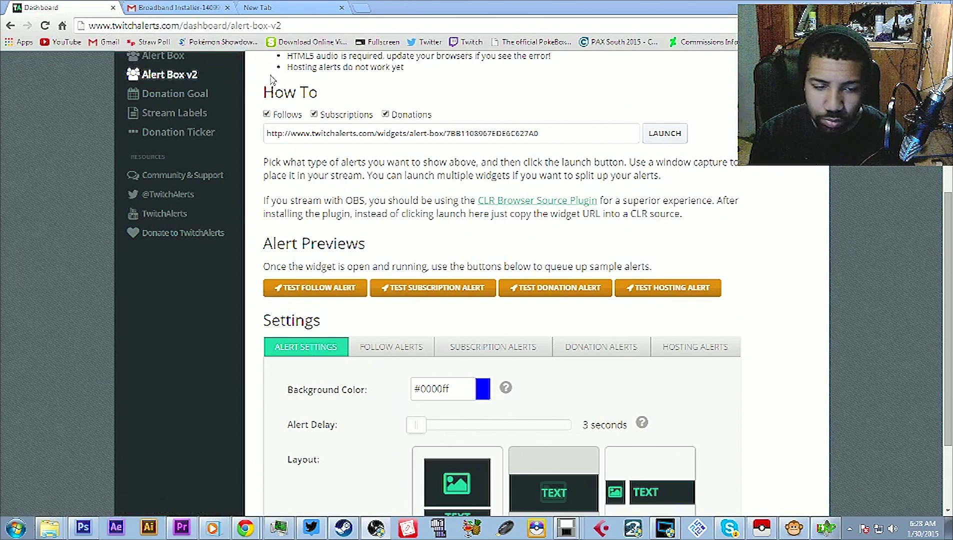
Step: Scroll the Alert Box v2 page to the How To section and follow the CLR Browser Source Plugin link
scroll(74, 294, "up", 5)
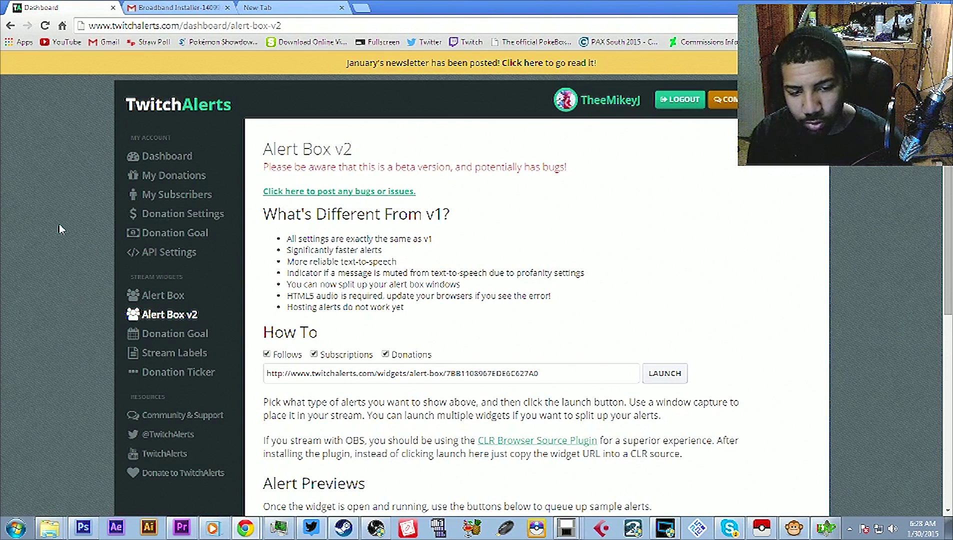
scroll(60, 224, "down", 4)
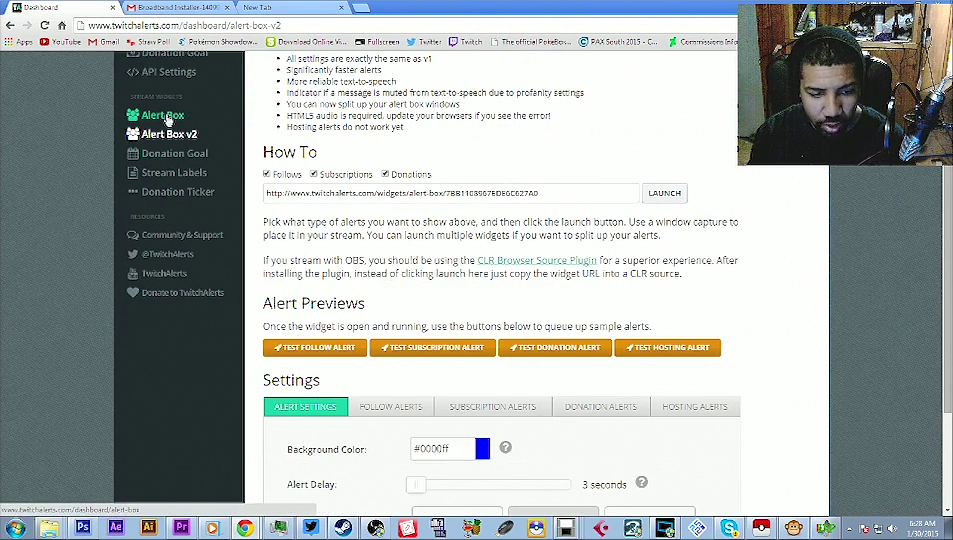
scroll(160, 120, "up", 1)
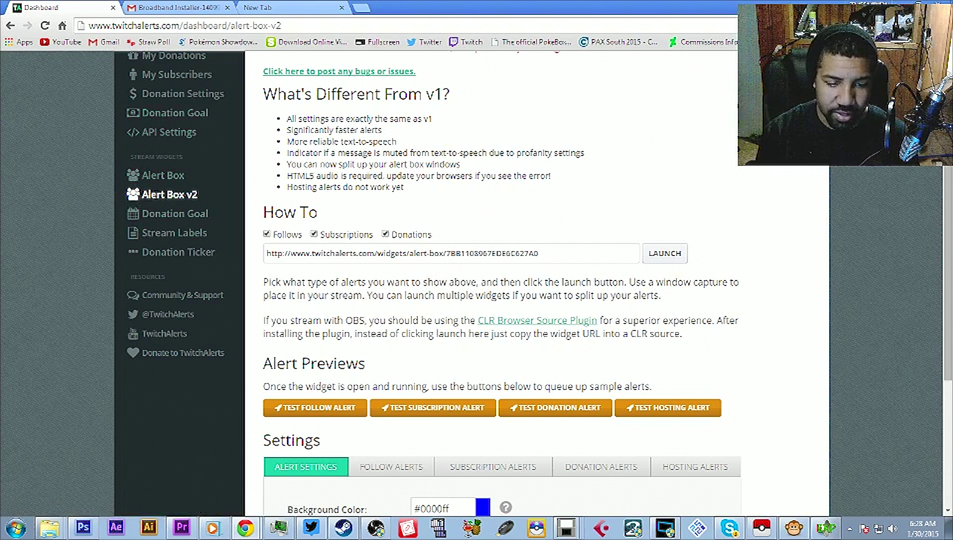
scroll(157, 199, "up", 1)
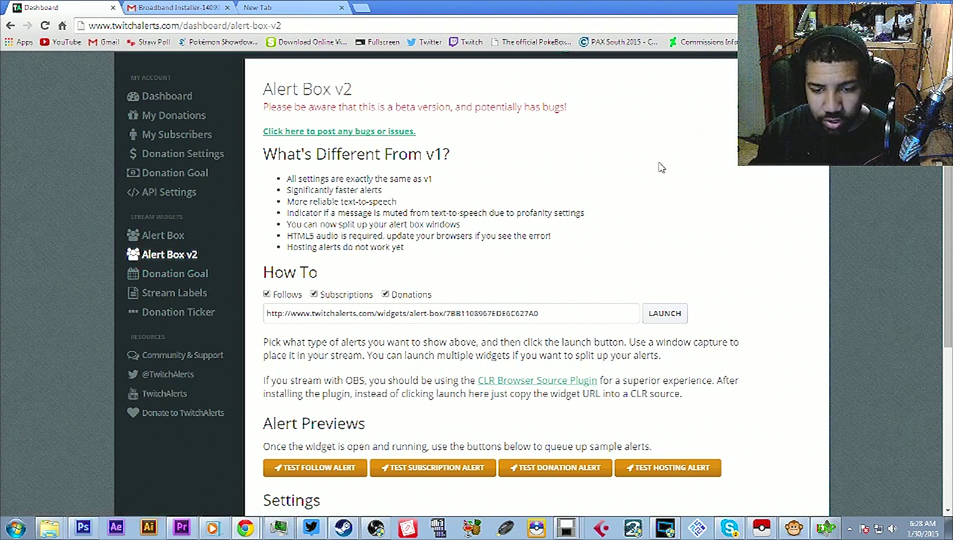
scroll(659, 168, "down", 1)
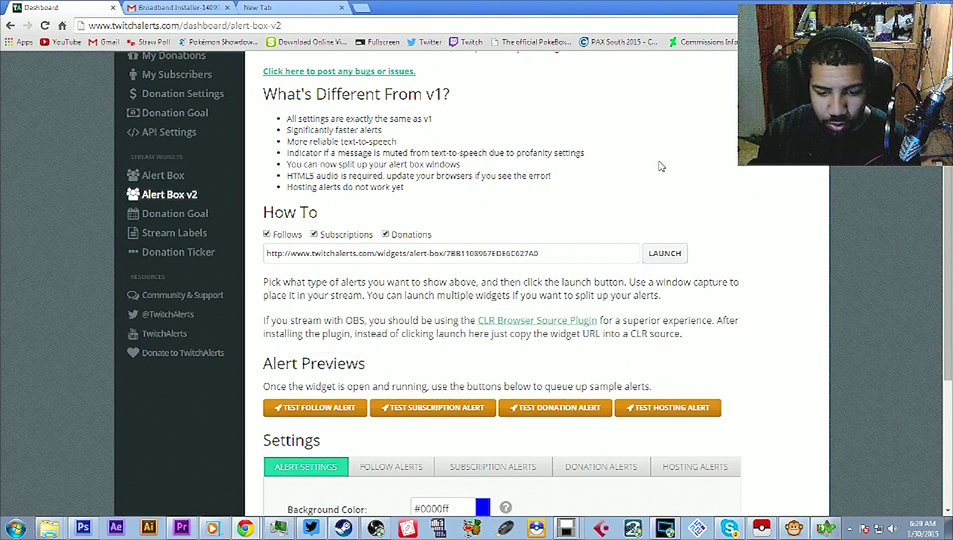
left_click(521, 325)
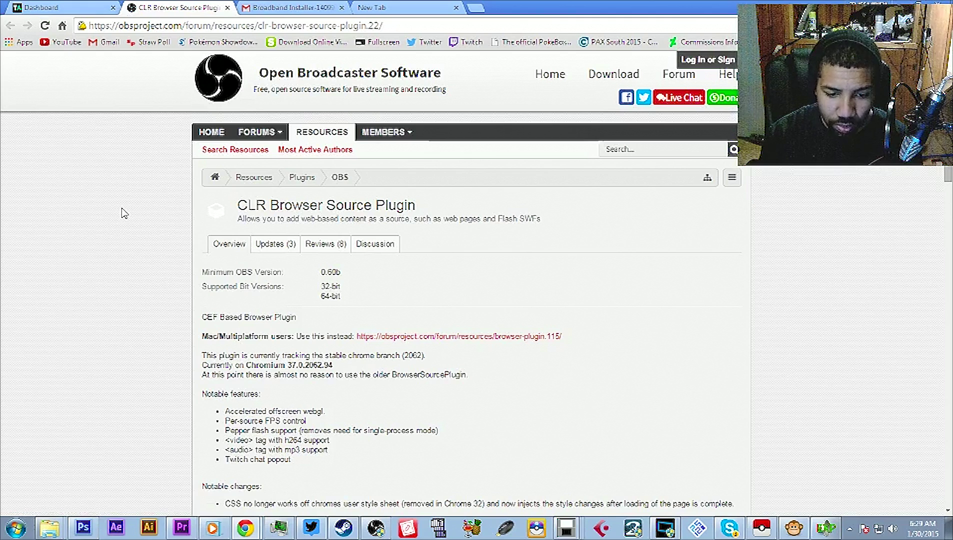
Step: Bring the 32bit and 64bit download links into view, then bring up the OBS shortcut's properties
scroll(124, 214, "down", 5)
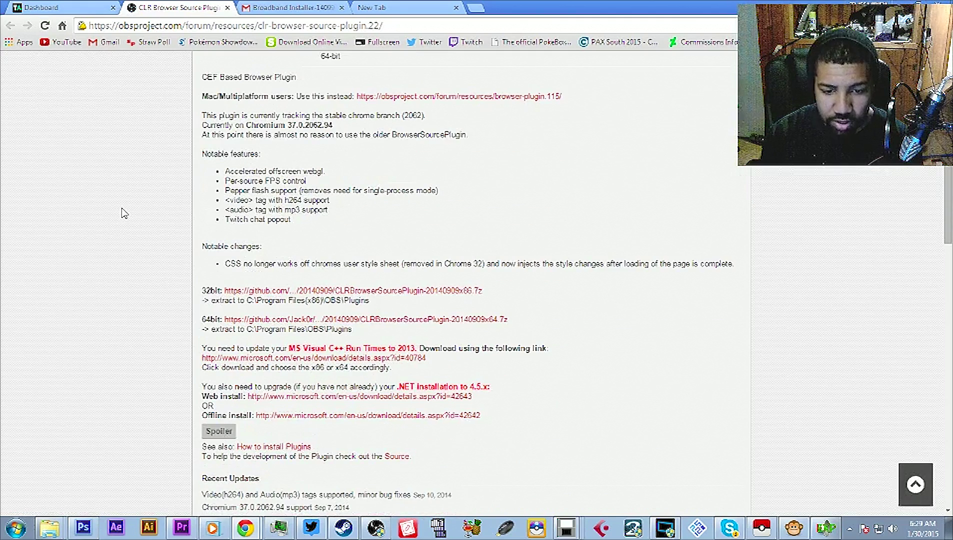
scroll(124, 214, "down", 4)
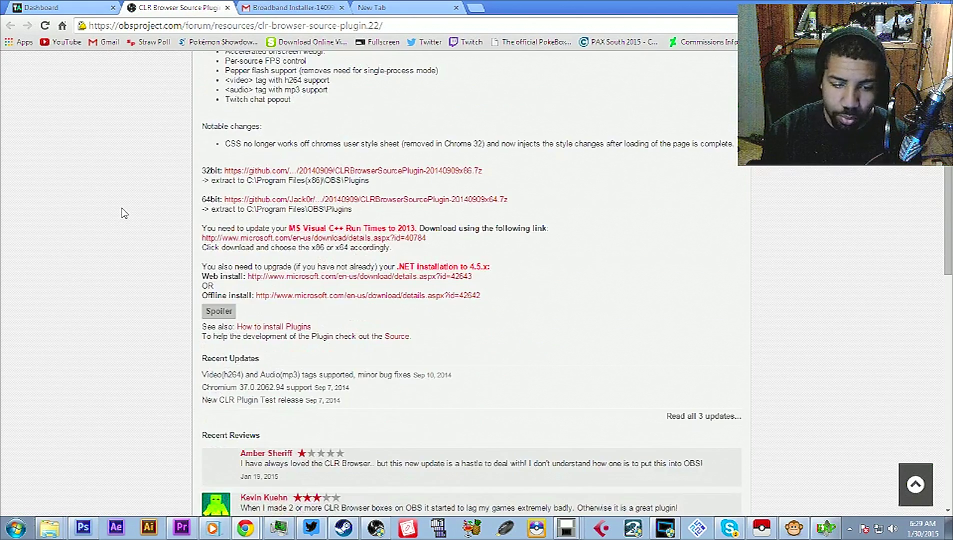
scroll(125, 214, "up", 2)
scroll(125, 214, "up", 1)
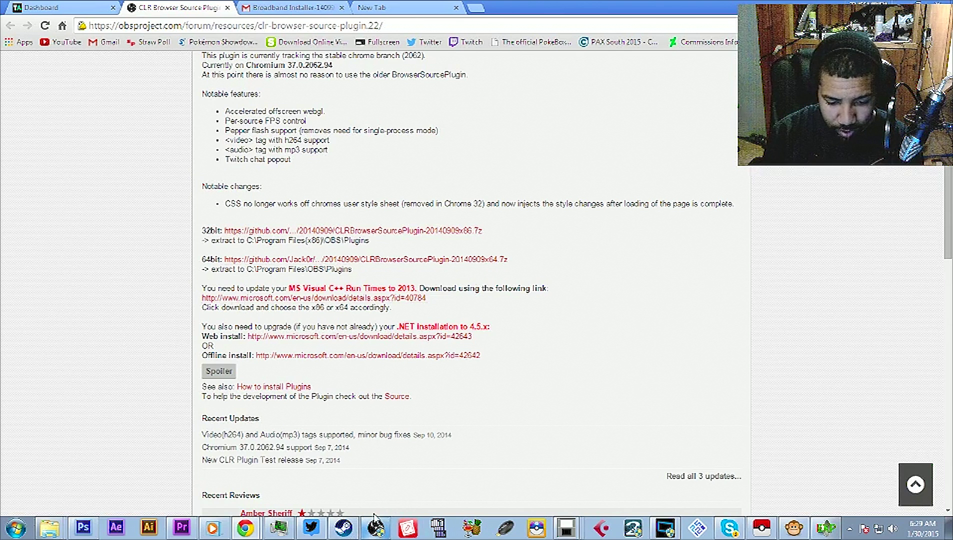
right_click(350, 484)
left_click(382, 468)
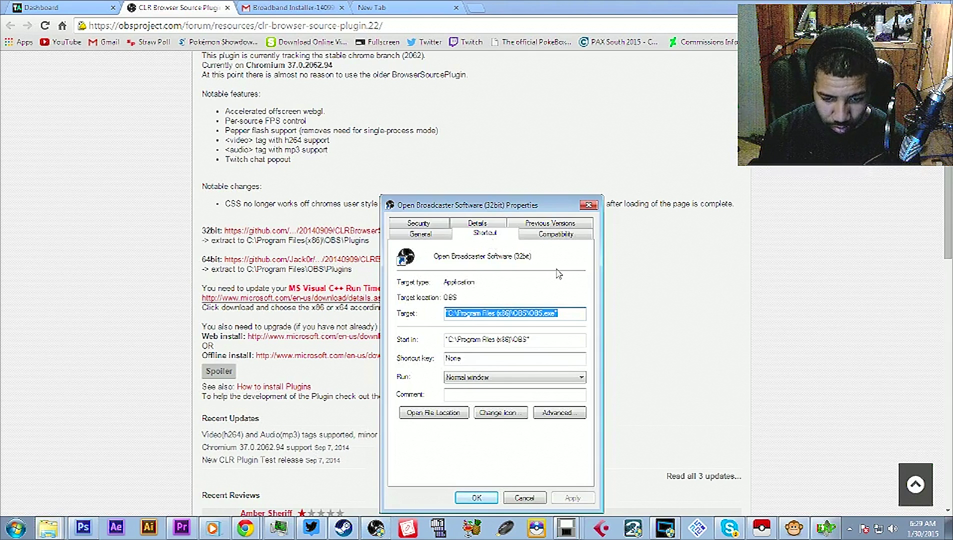
left_click_drag(520, 206, 511, 164)
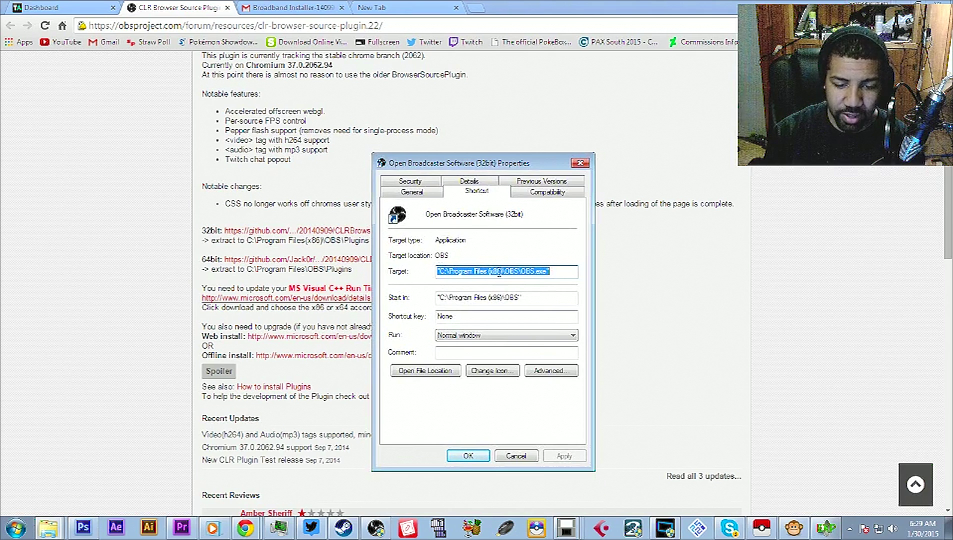
left_click(491, 272)
double_click(491, 272)
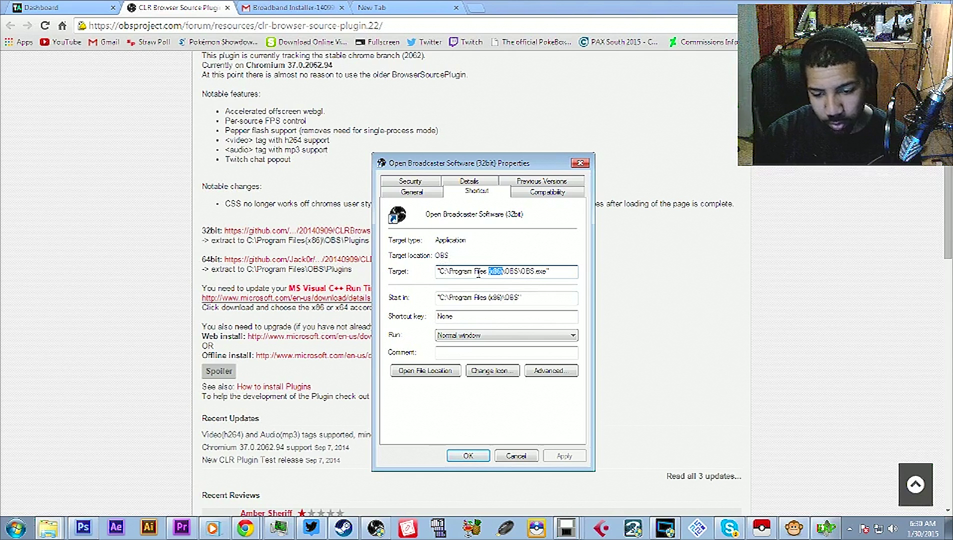
left_click(516, 457)
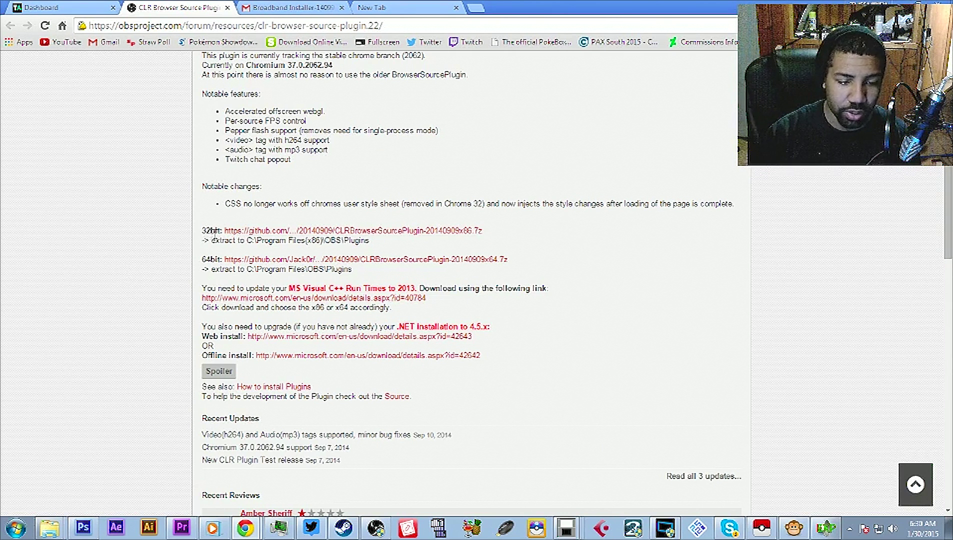
Step: Download CLRBrowserSourcePlugin-20140909x86.7z and open the Program Files (x86)\OBS folder
left_click(245, 231)
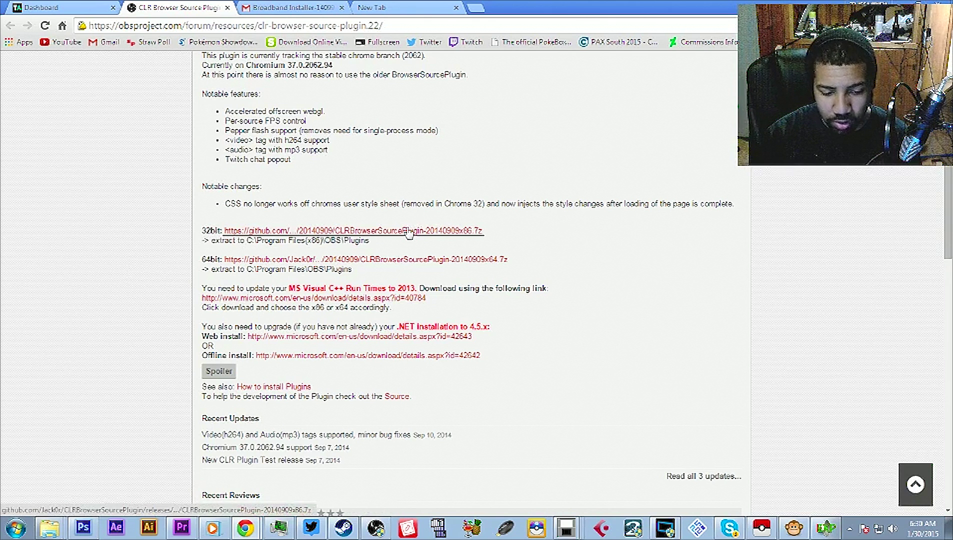
left_click(372, 232)
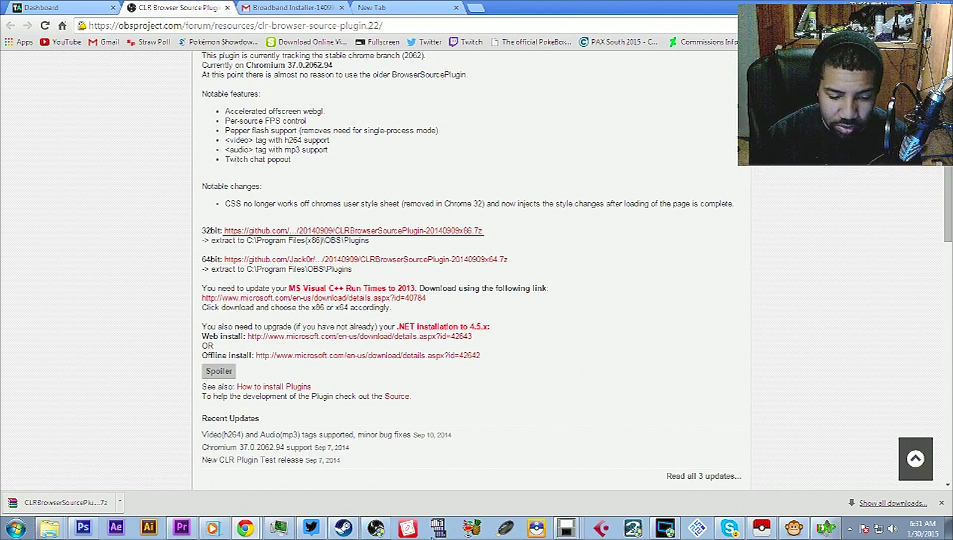
left_click(49, 530)
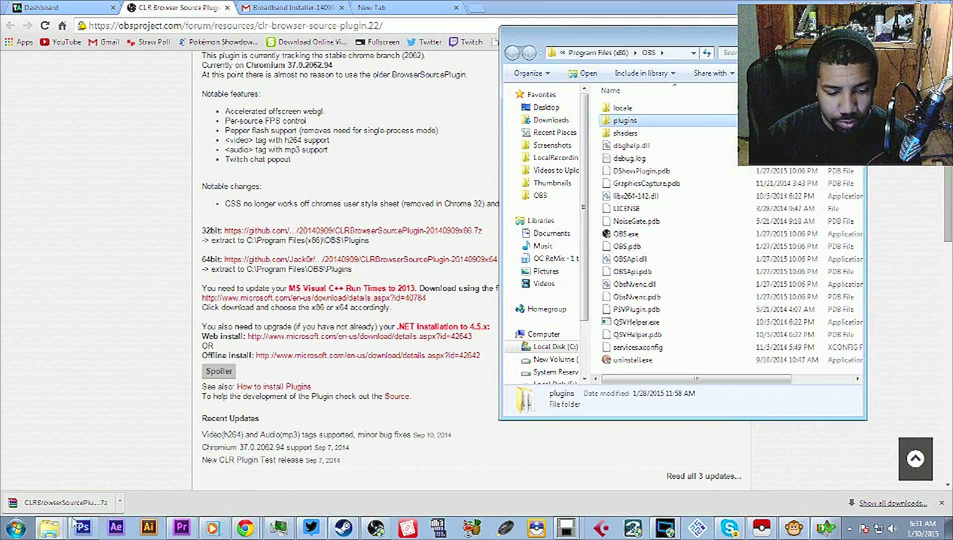
Step: Open the plugin archive in WinRAR, past the licence notice, alongside the OBS program folder
left_click(79, 503)
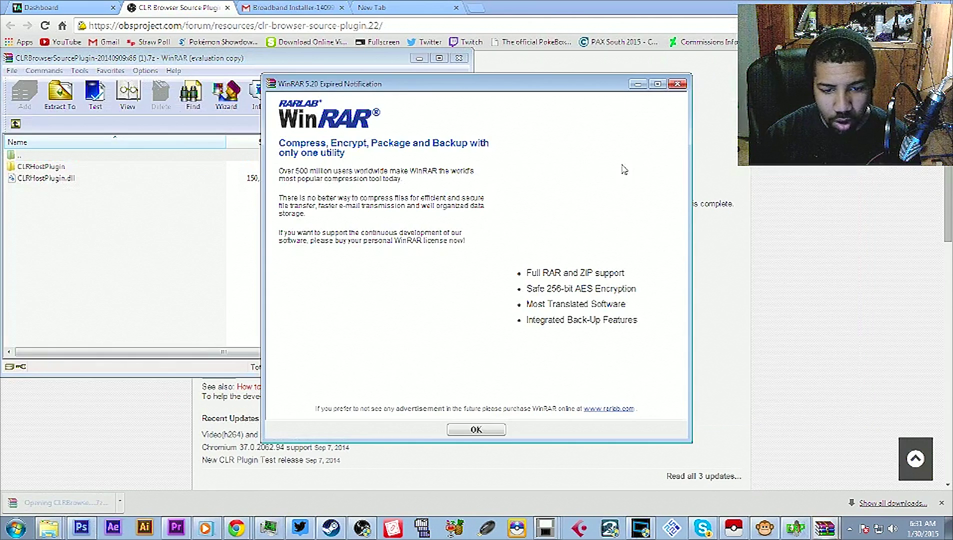
left_click(677, 83)
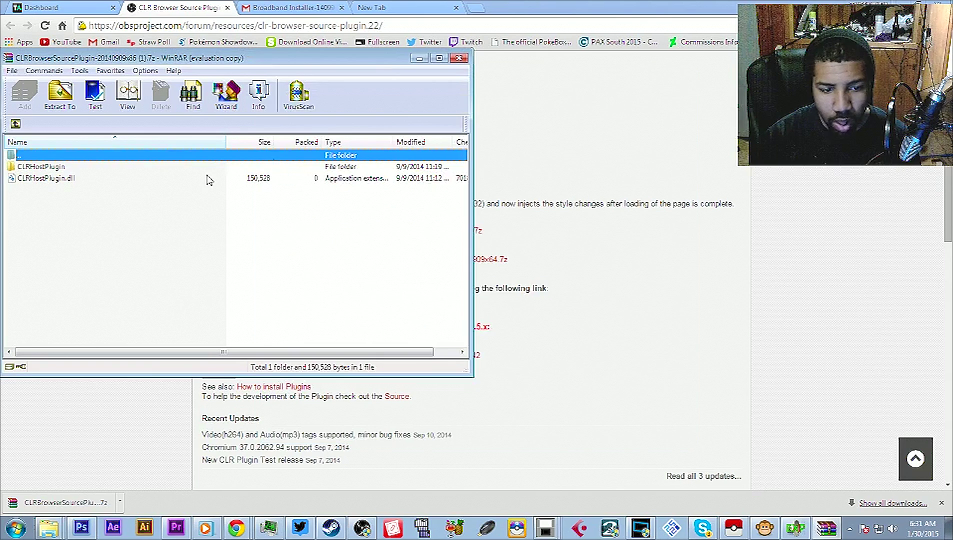
left_click_drag(156, 58, 196, 64)
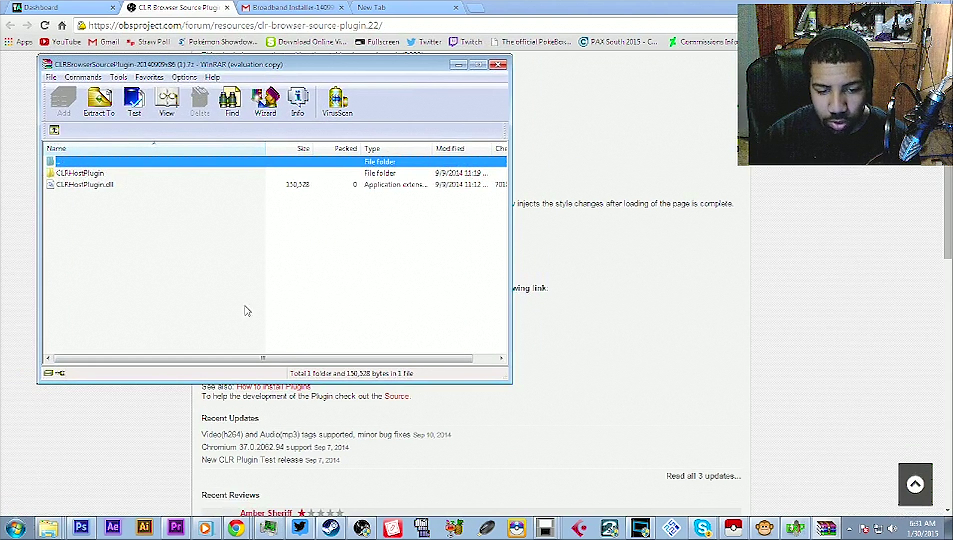
left_click(49, 528)
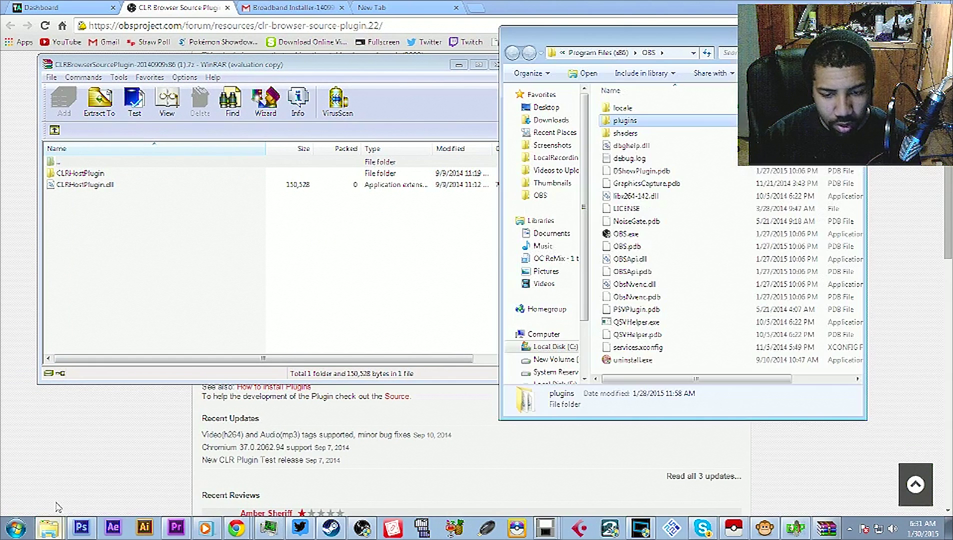
Step: Extract CLRHostPlugin into OBS\plugins, merging folders and replacing all conflicting files, then dismiss the warnings
left_click(80, 174)
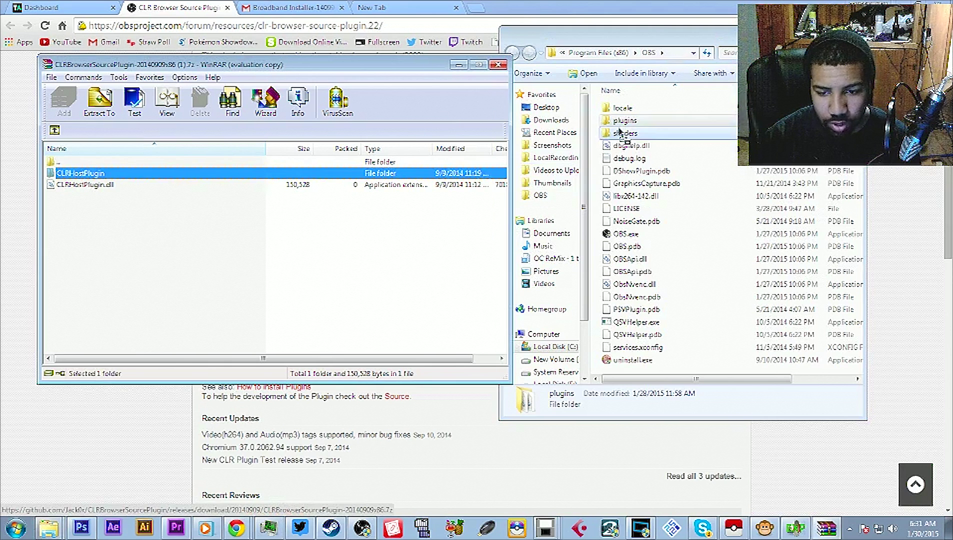
left_click_drag(627, 124, 626, 122)
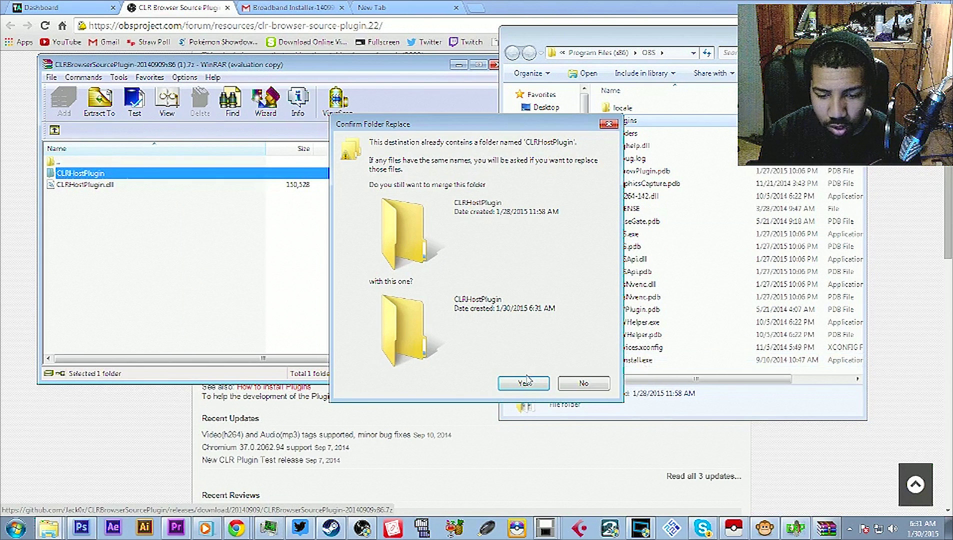
left_click(521, 384)
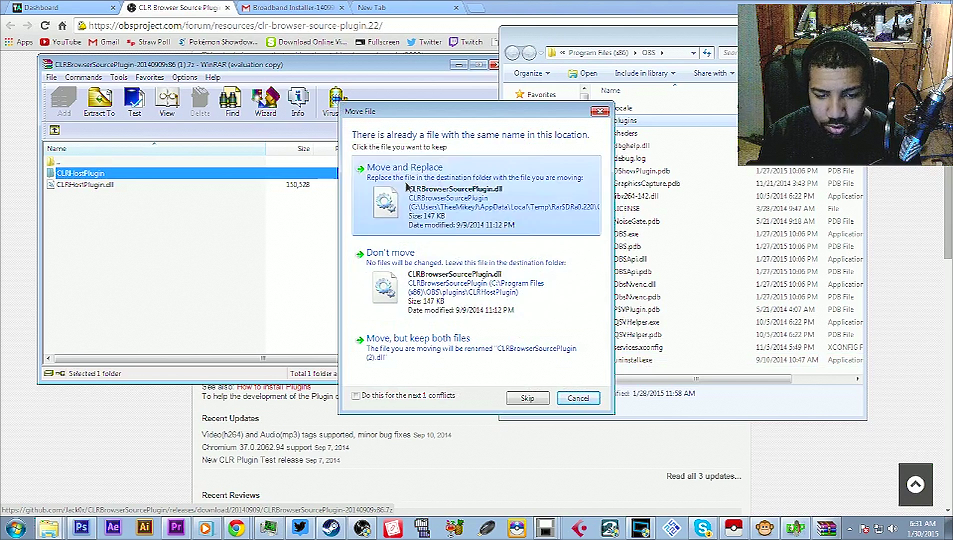
left_click(408, 203)
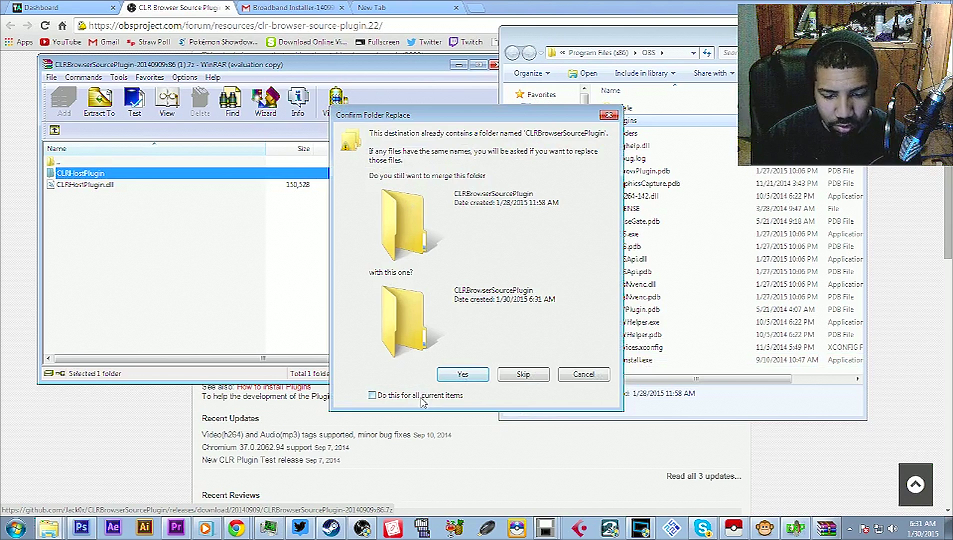
left_click(465, 376)
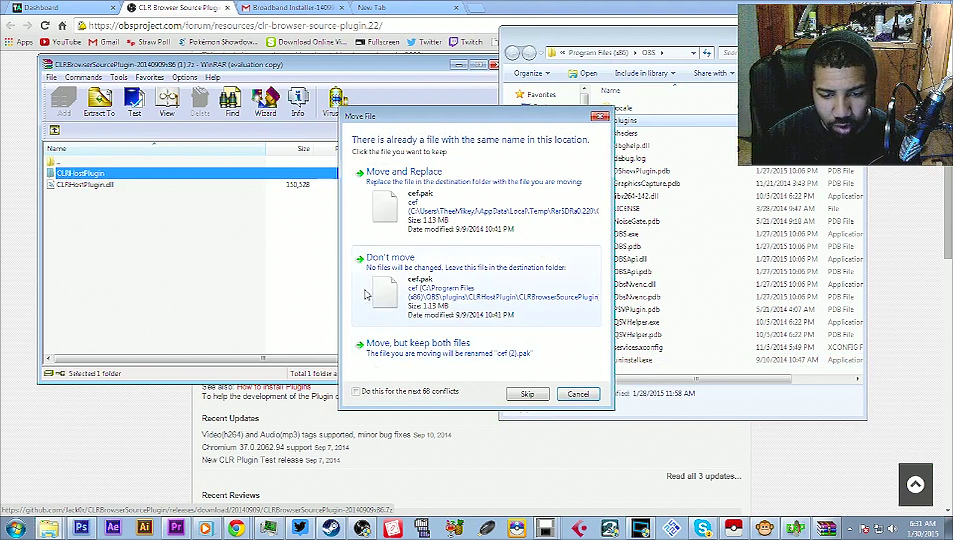
left_click(383, 391)
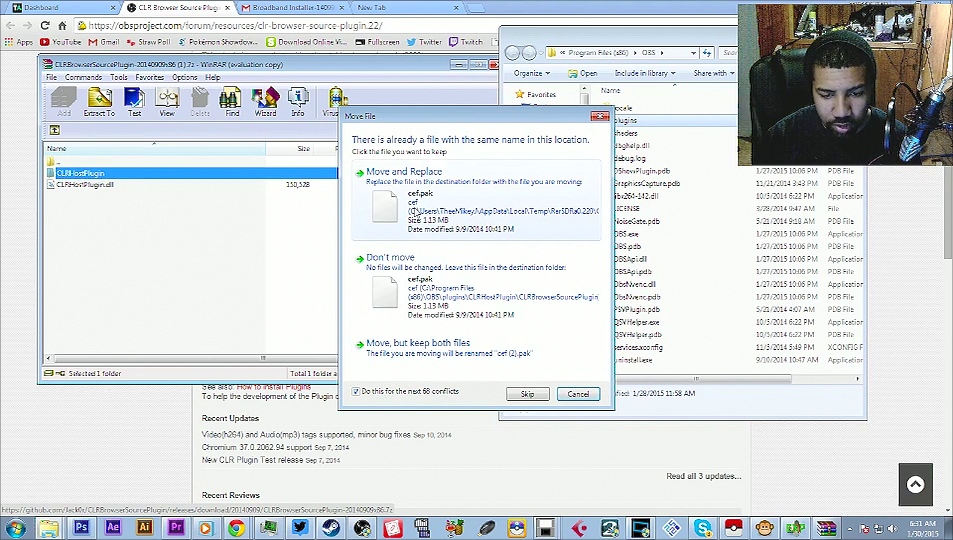
left_click(396, 196)
left_click(470, 304)
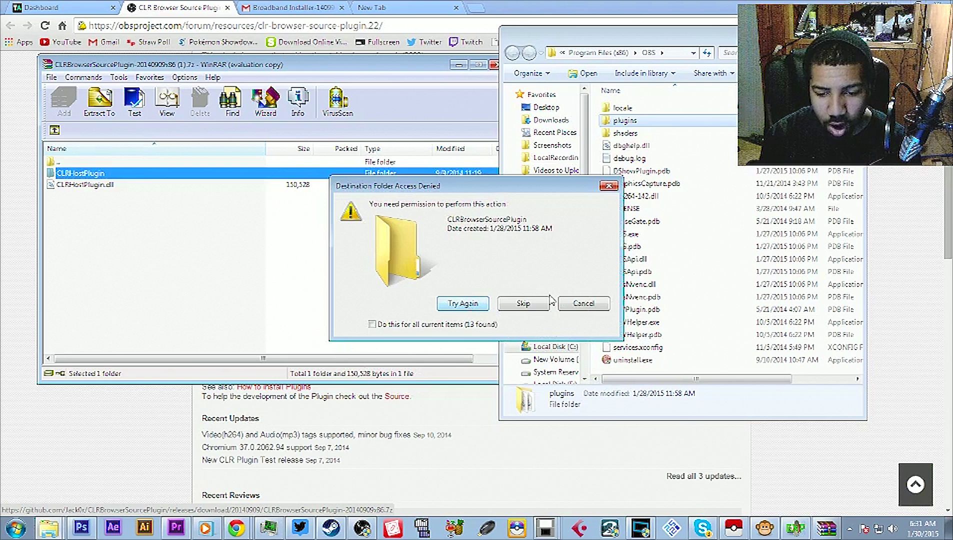
left_click(594, 303)
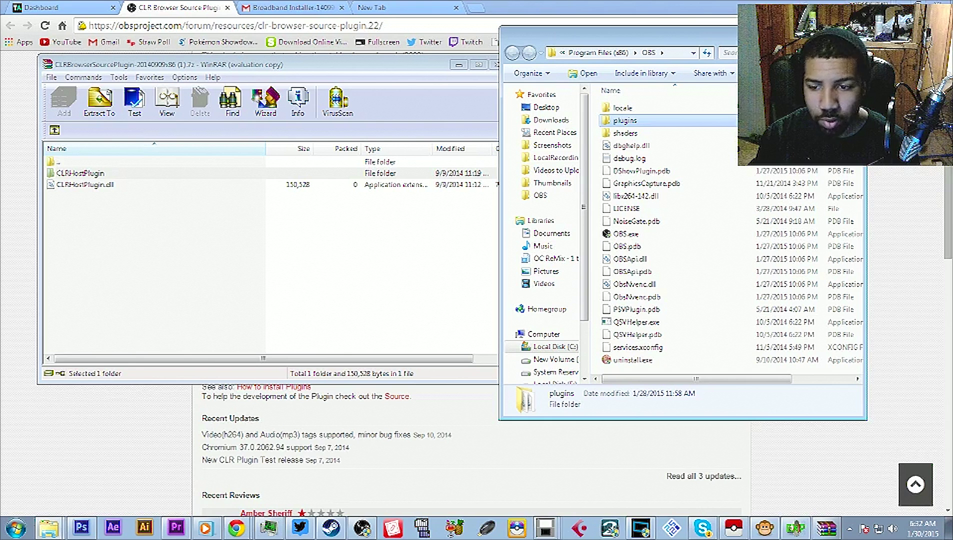
left_click(458, 64)
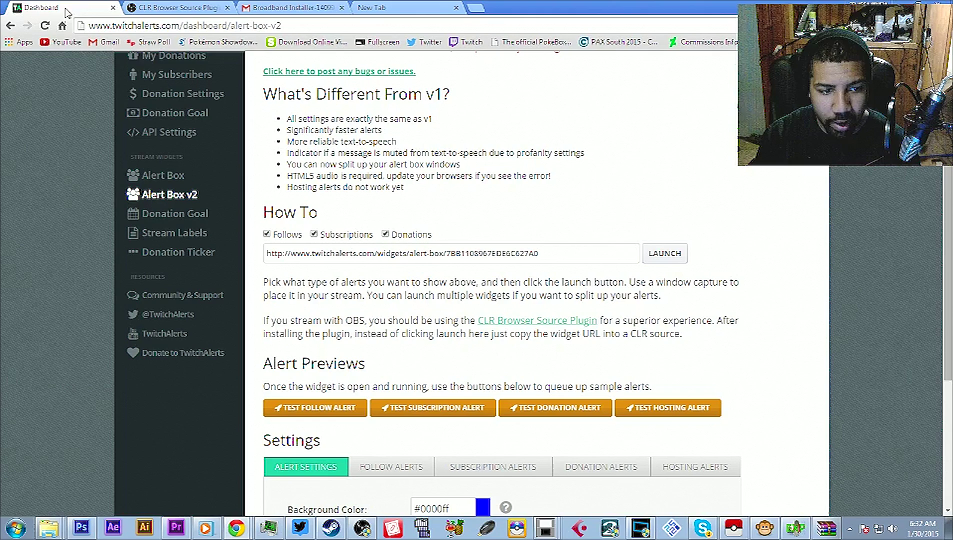
Step: Select and copy the alert-box widget URL from the How To field on the TwitchAlerts dashboard
left_click(66, 9)
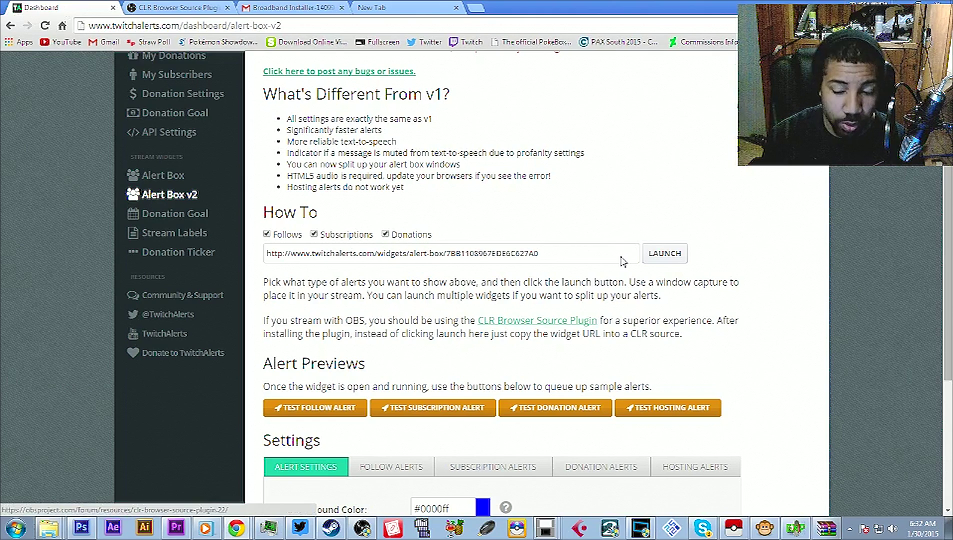
scroll(949, 316, "up", 3)
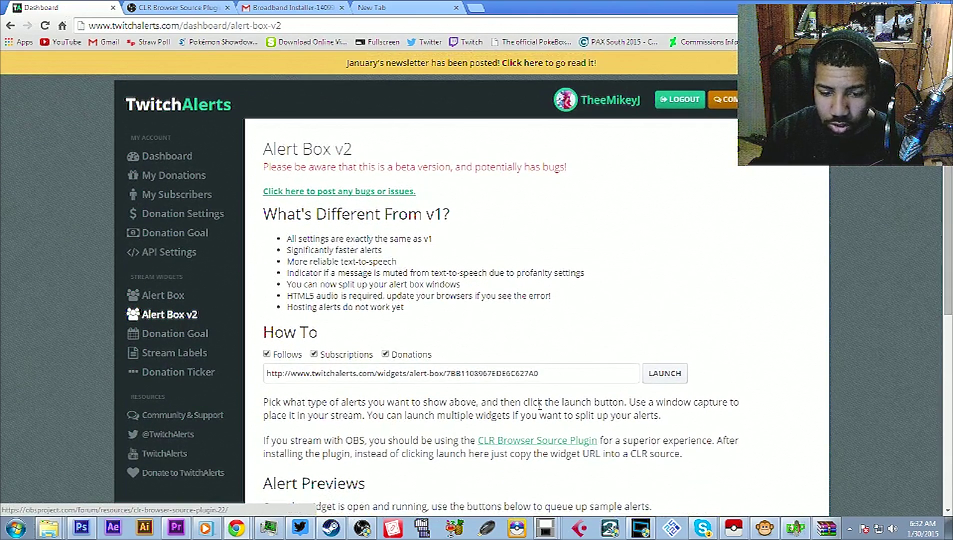
scroll(949, 317, "down", 4)
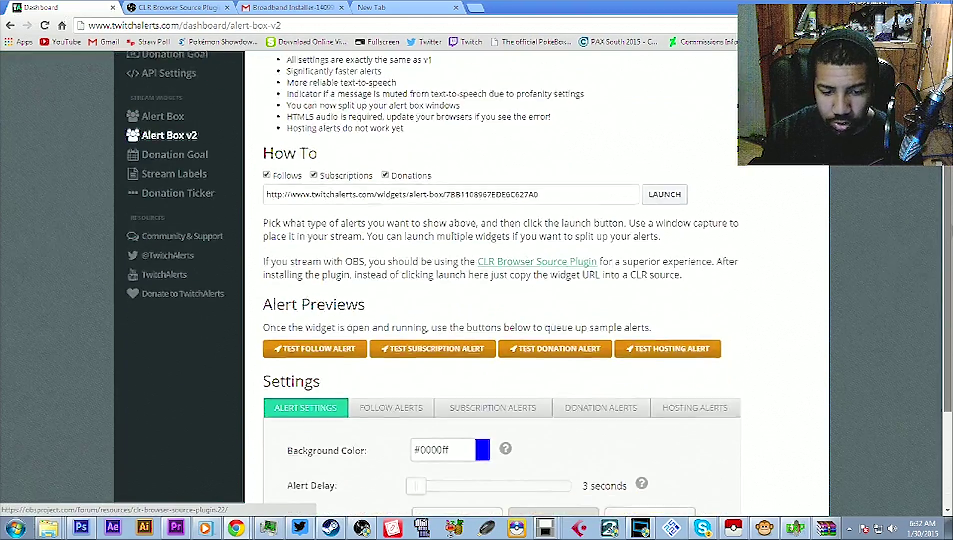
scroll(501, 280, "up", 1)
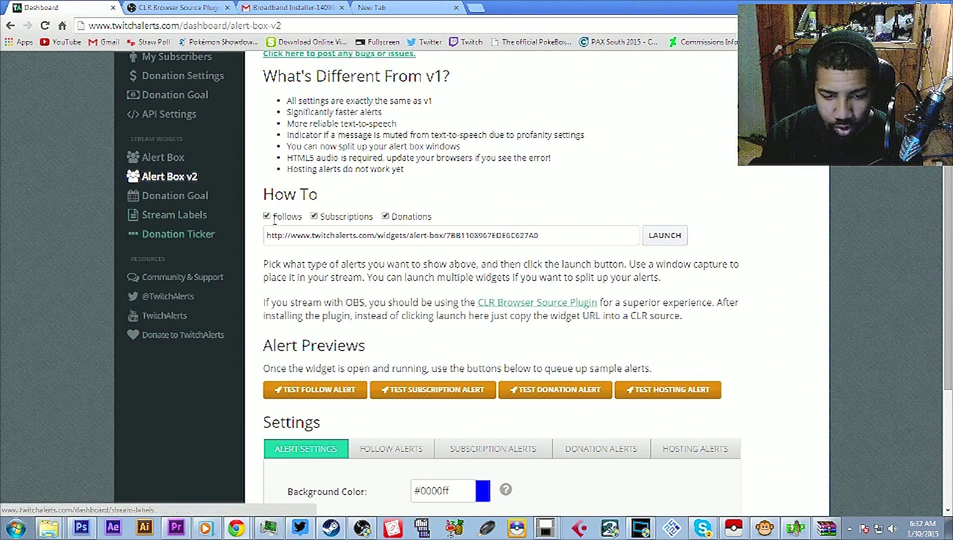
left_click_drag(550, 238, 265, 235)
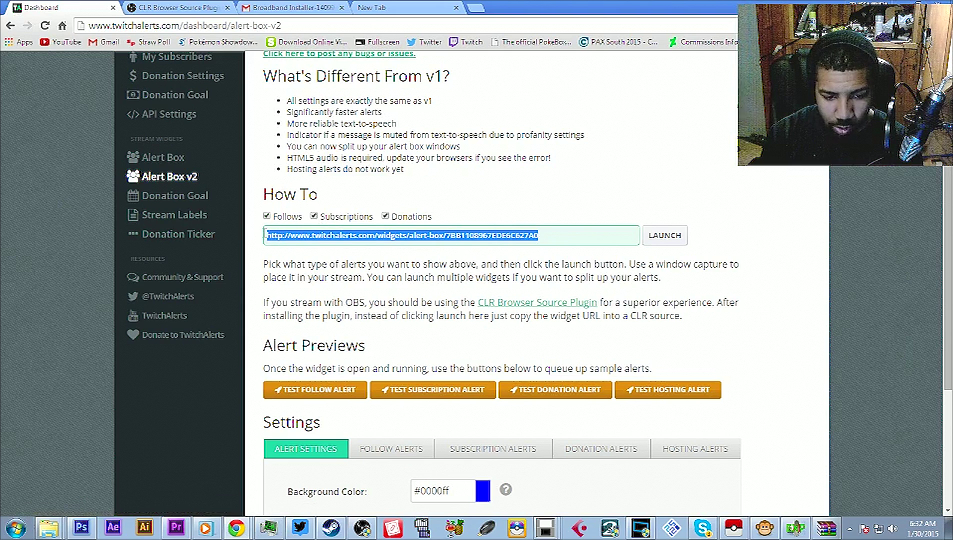
right_click(299, 236)
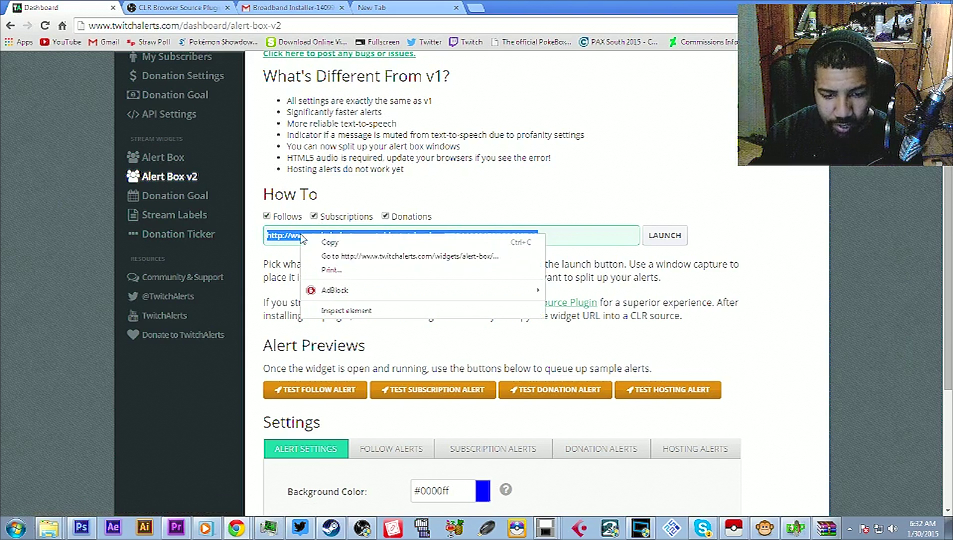
left_click(350, 248)
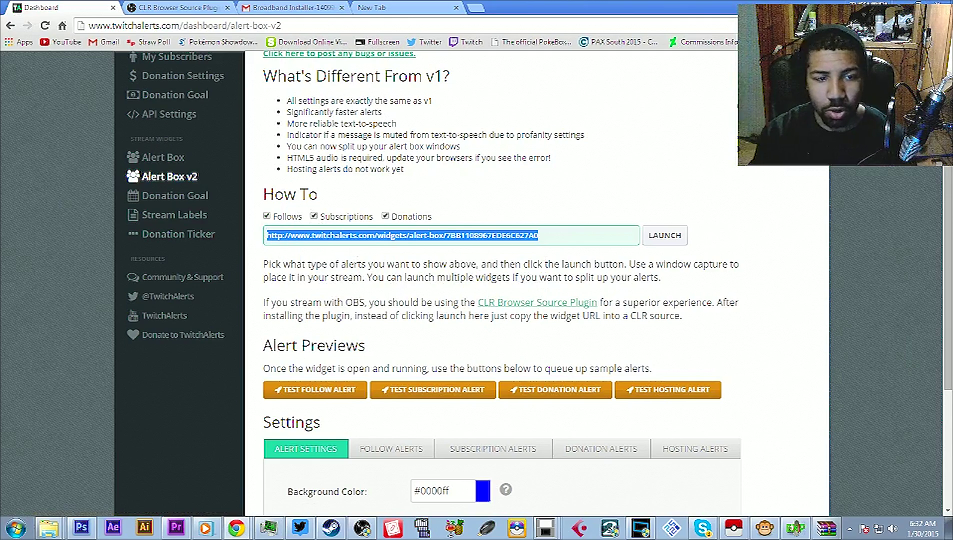
Step: Rename the CLR Browser source to 'CLR BrowserMain'
key("alt+Tab")
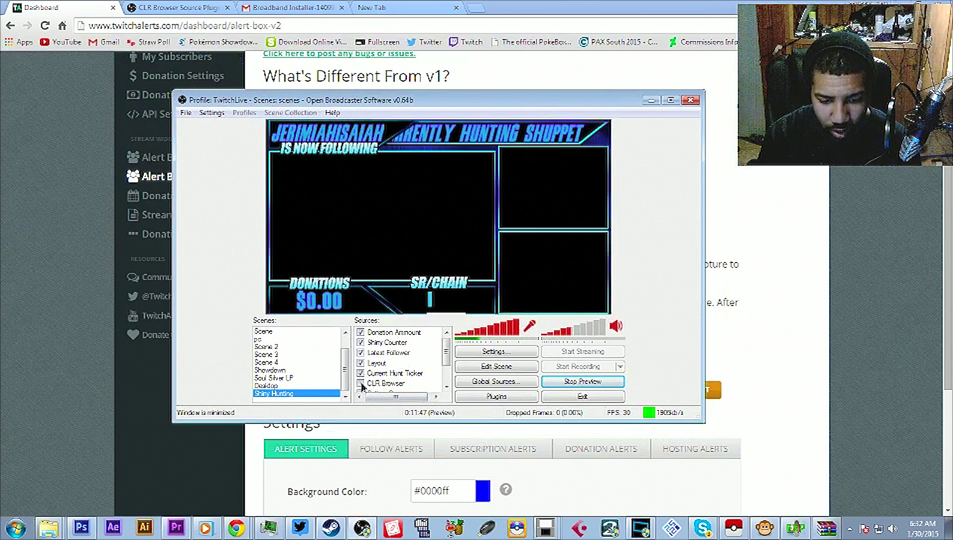
right_click(402, 383)
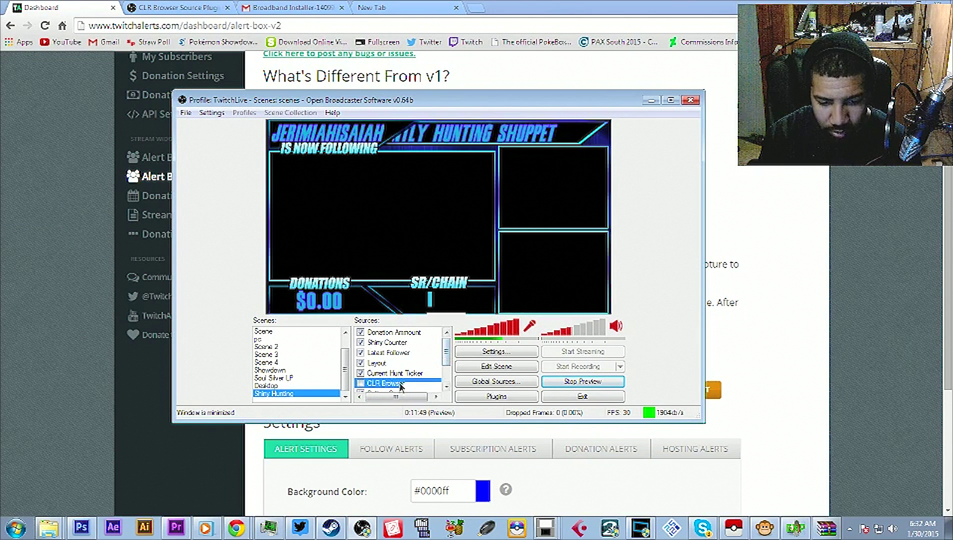
left_click(433, 449)
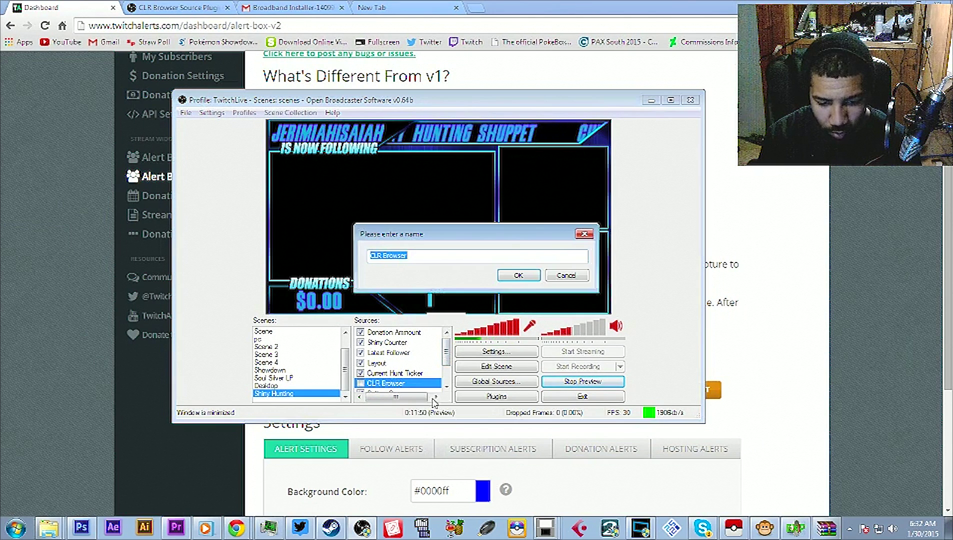
left_click(446, 258)
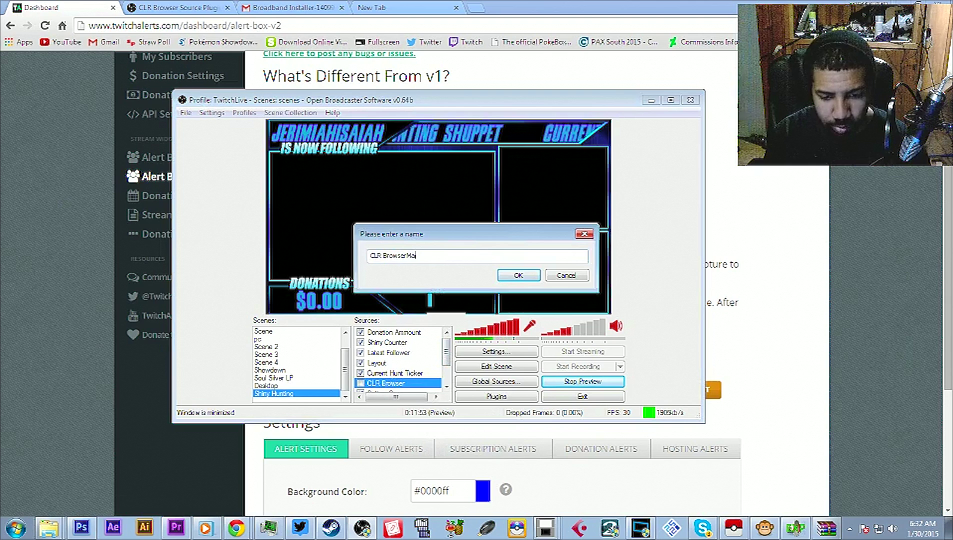
type("Main")
key("Return")
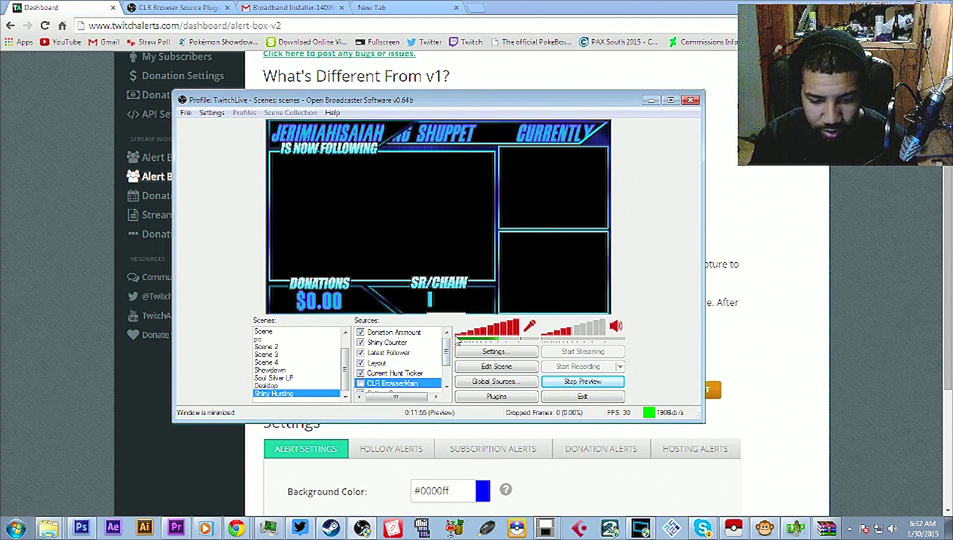
Step: Bring up the Add submenu from the sources list to reach CLR Browser
left_click_drag(446, 357, 446, 369)
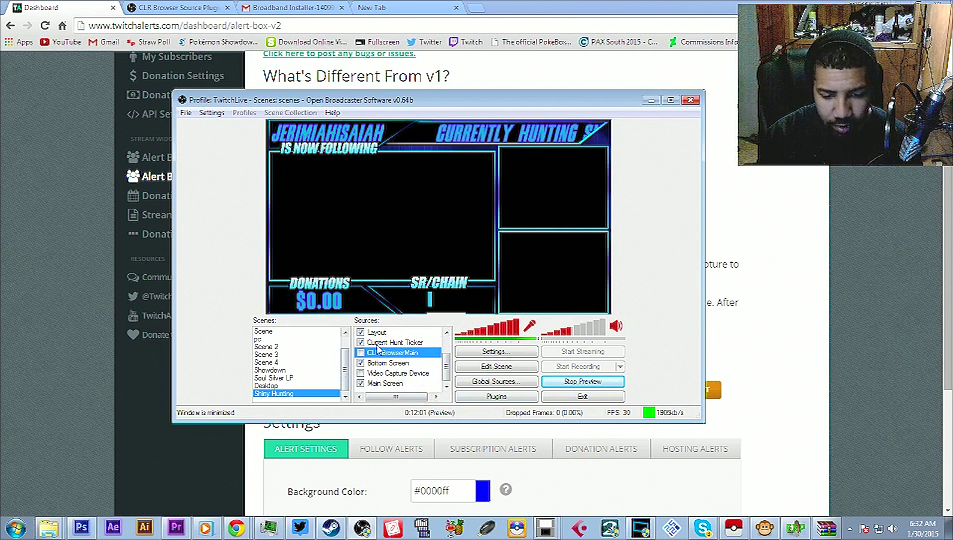
right_click(413, 373)
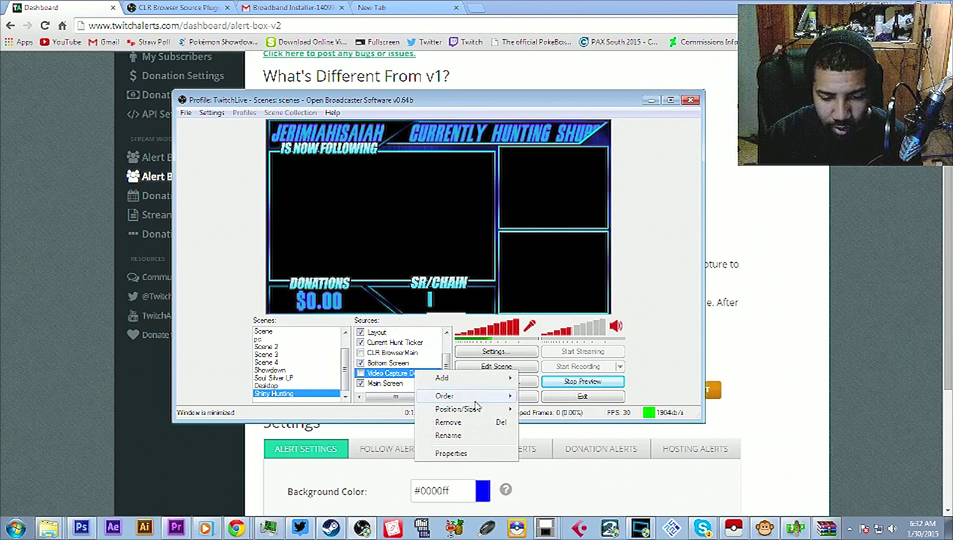
mouse_move(457, 381)
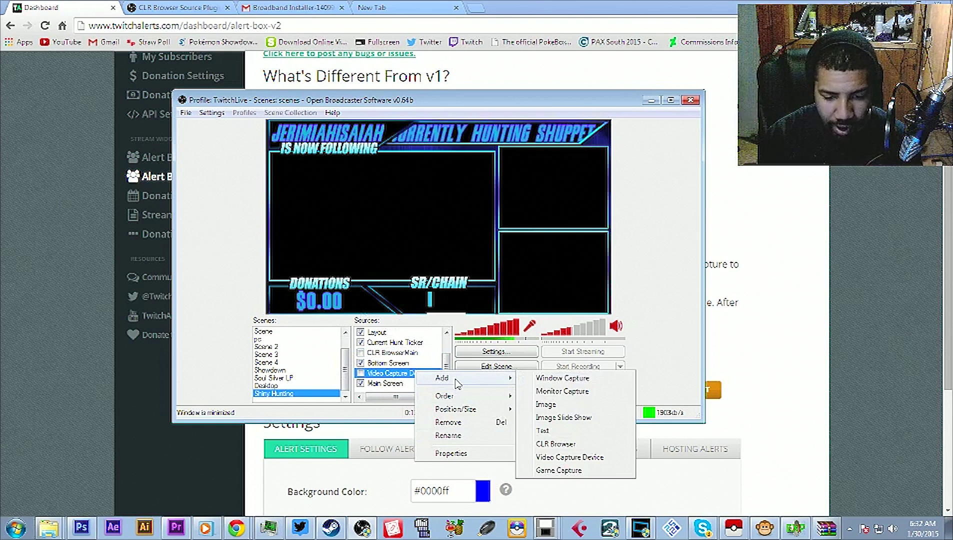
Step: Add a new CLR Browser source and replace its obsproject URL with the pasted TwitchAlerts widget URL
left_click(557, 444)
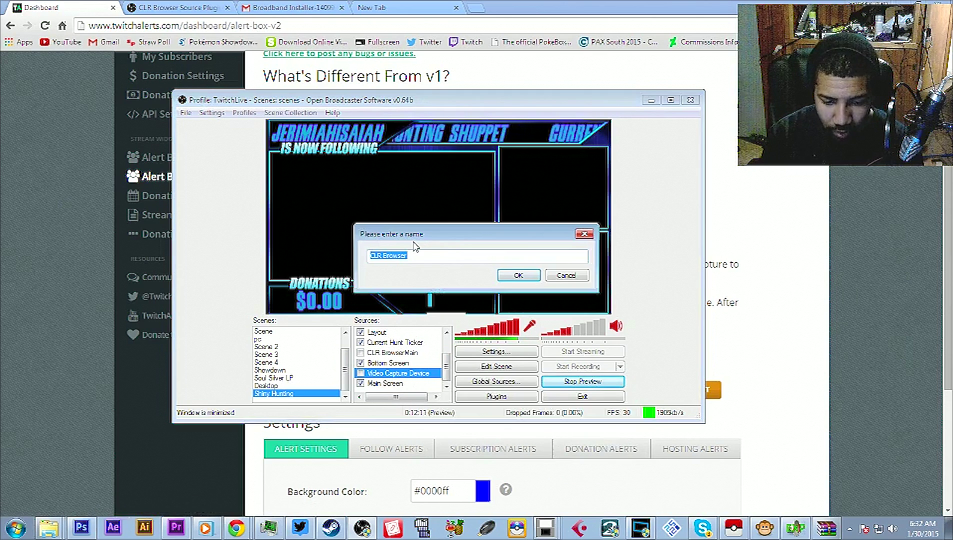
type("Test")
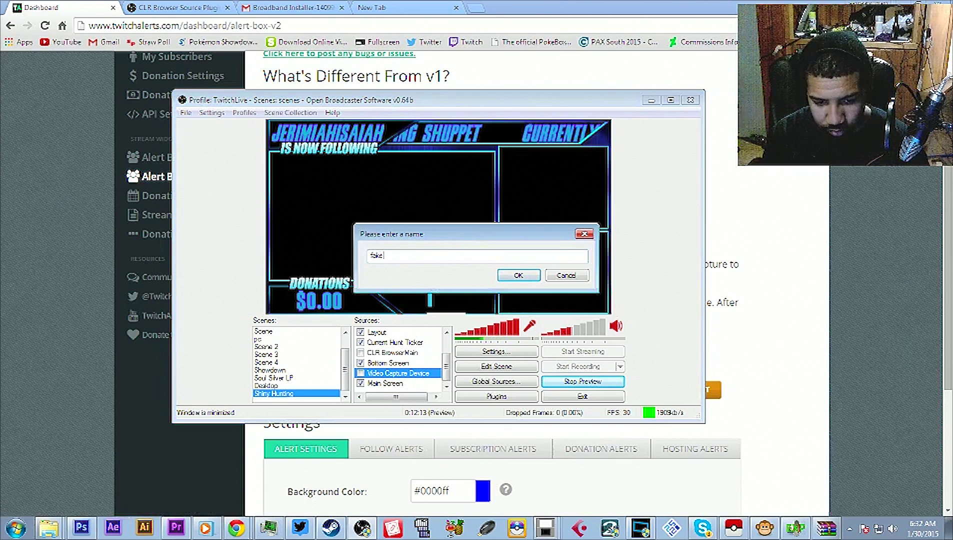
key("Return")
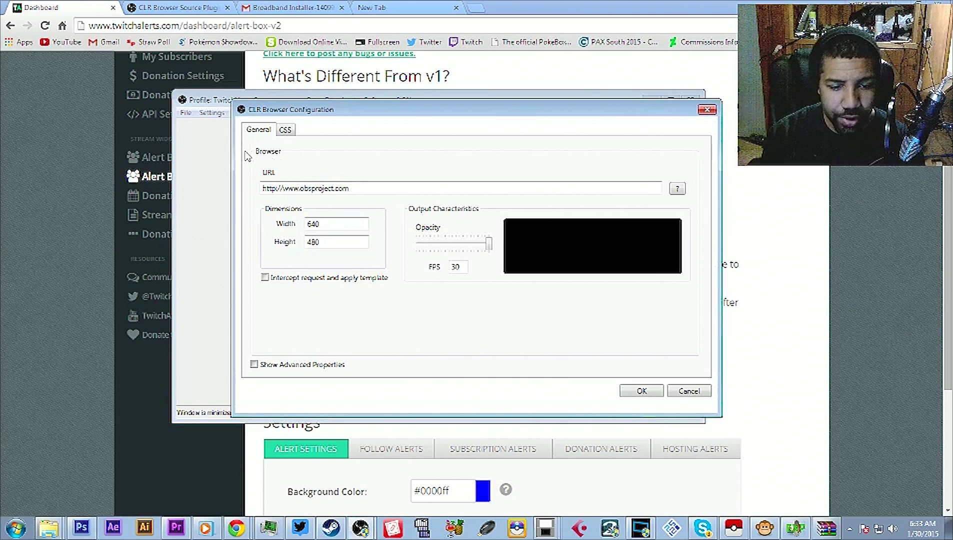
left_click(354, 191)
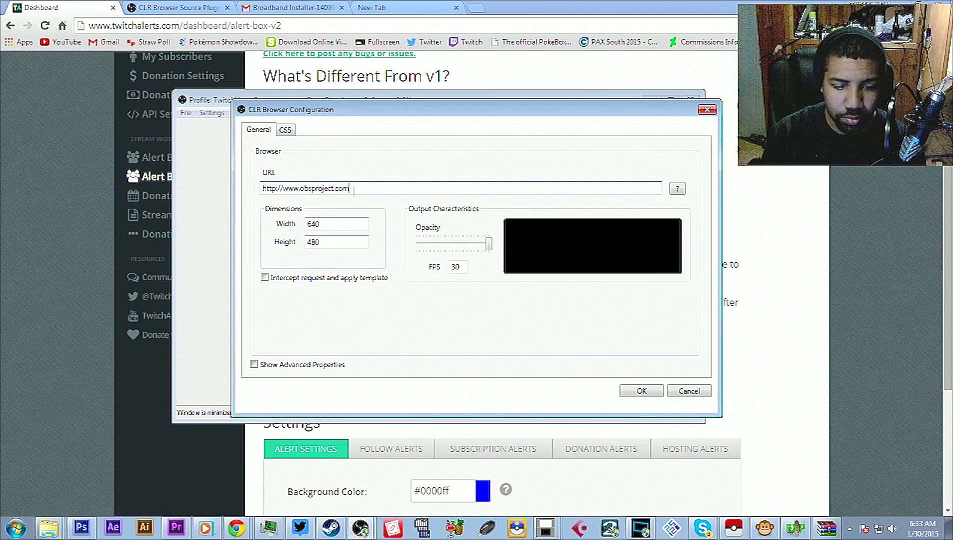
left_click_drag(355, 190, 255, 187)
key("ctrl+v")
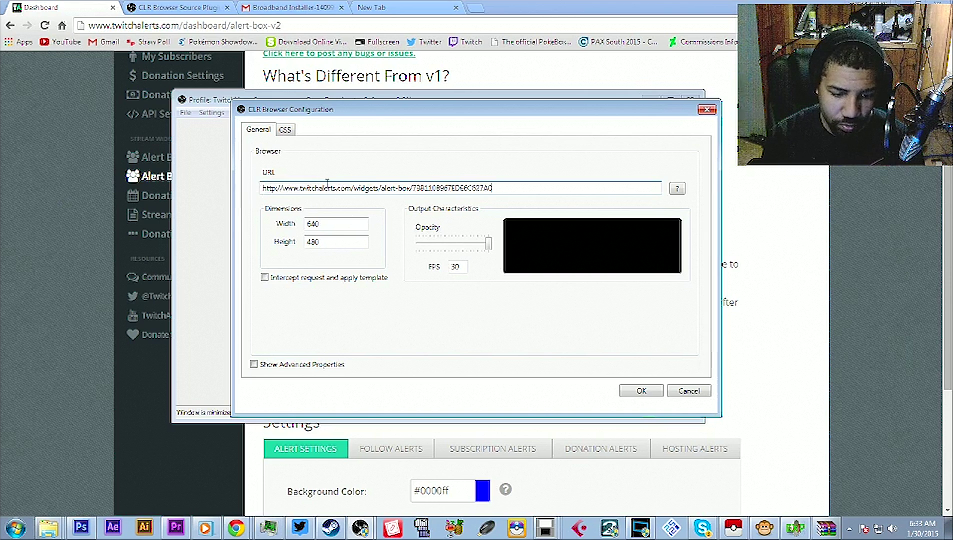
left_click(642, 391)
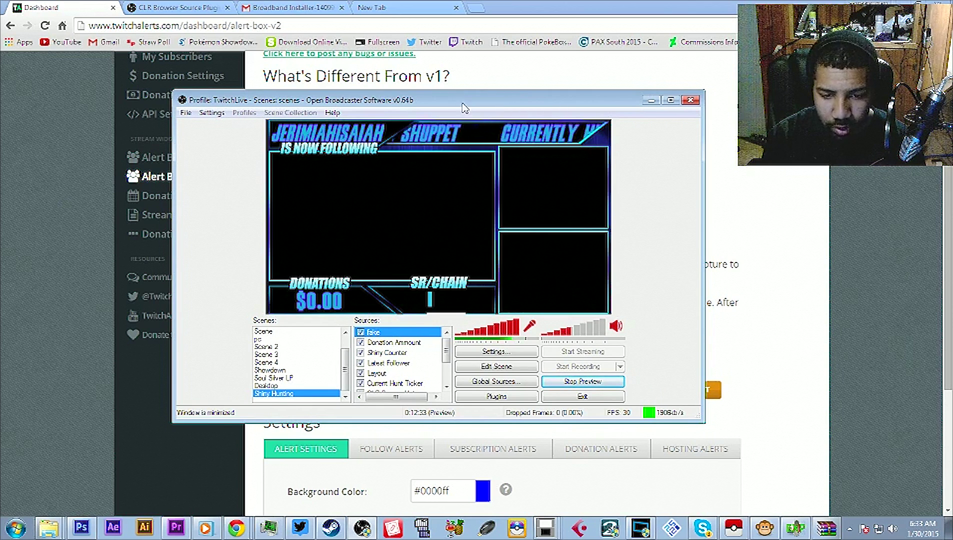
left_click_drag(463, 105, 543, 132)
Step: Queue another test follow alert and place OBS centre-right to watch it play in the preview
left_click(542, 113)
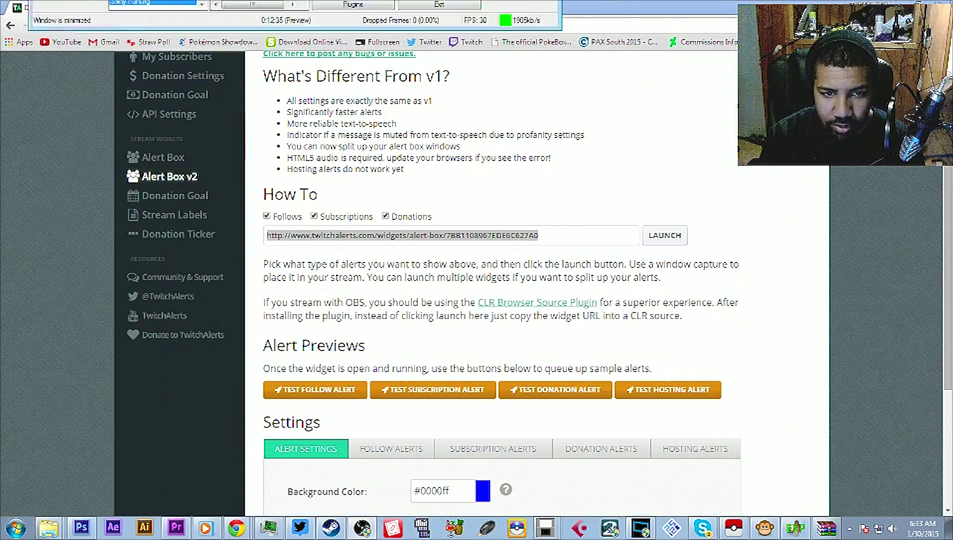
left_click(310, 393)
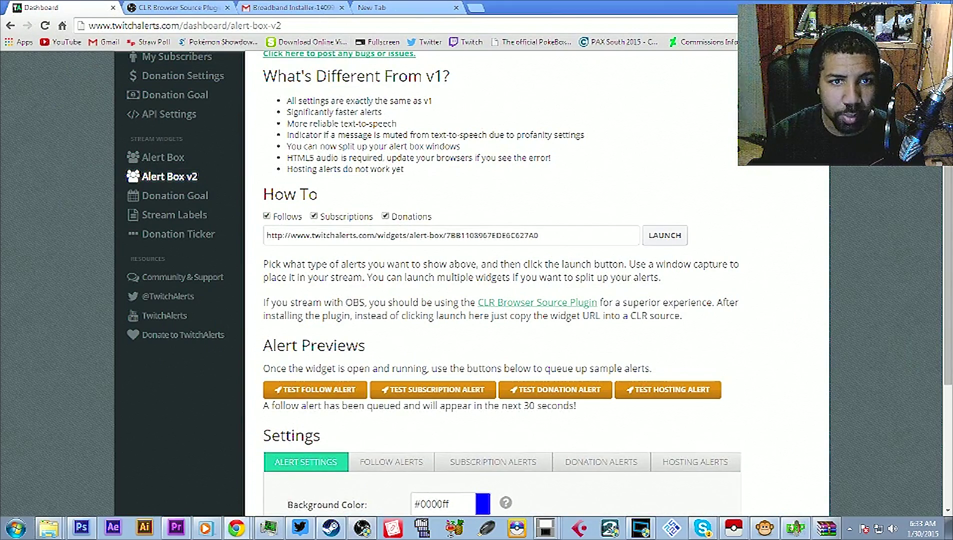
left_click(362, 528)
left_click_drag(300, 10, 745, 181)
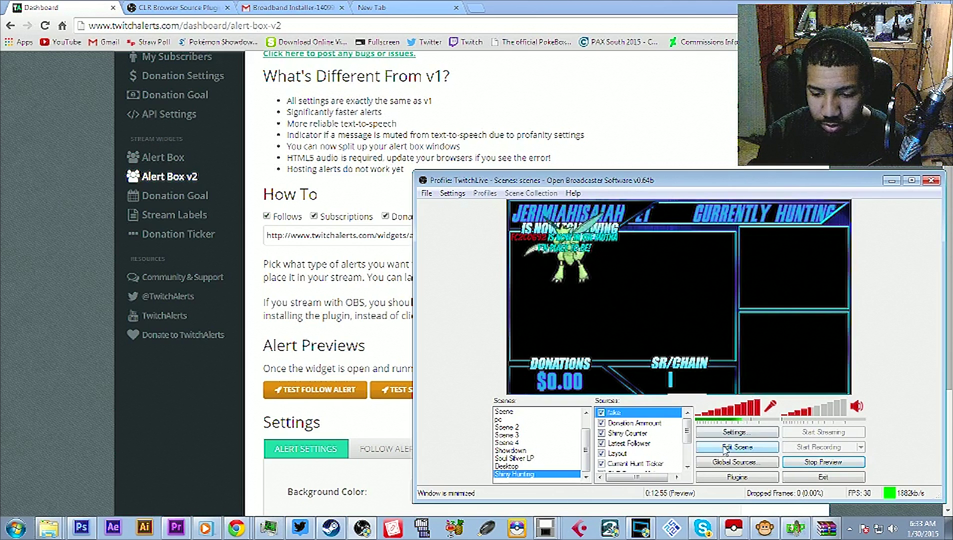
Step: Resize the alert source box in the Edit Scene preview, then switch back to TwitchAlerts
key("alt+e")
left_click_drag(622, 285, 699, 345)
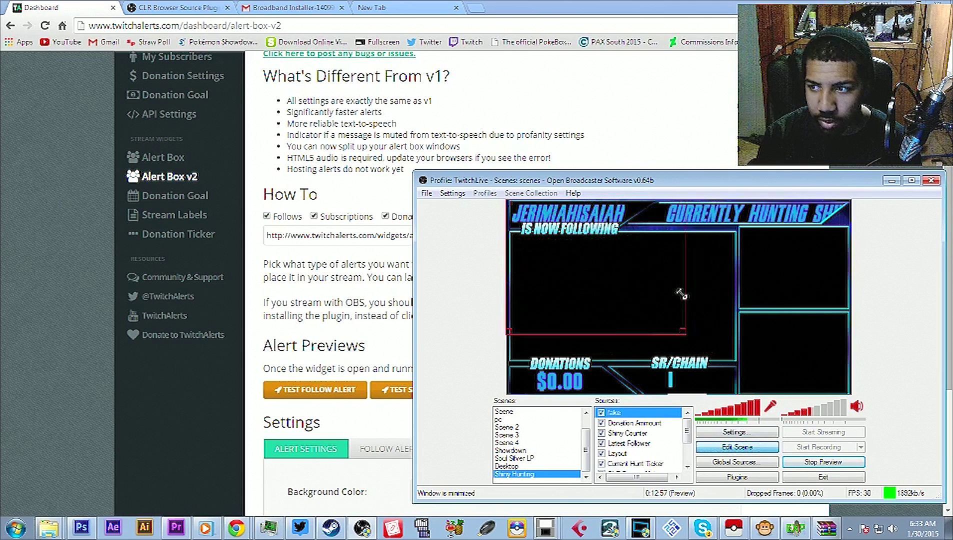
left_click_drag(696, 310, 687, 302)
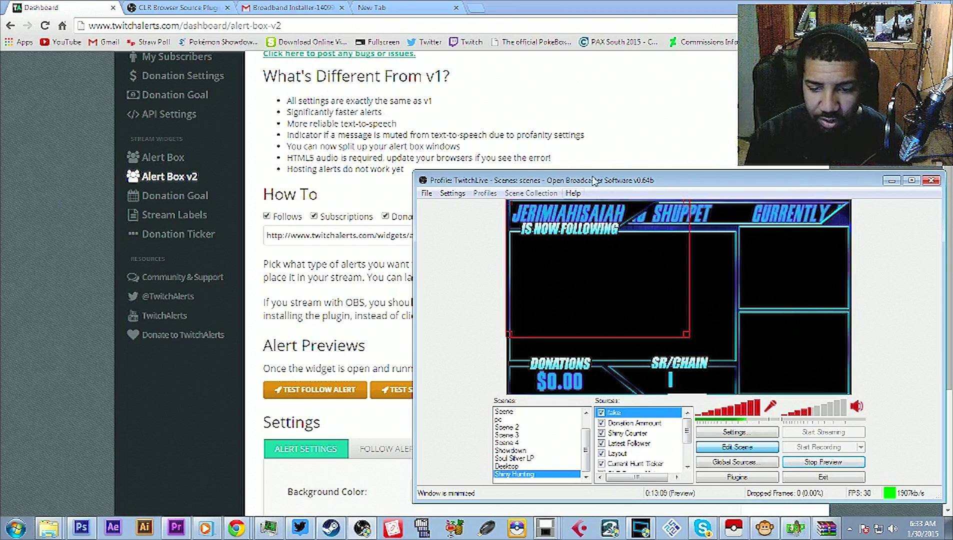
key("alt+Tab")
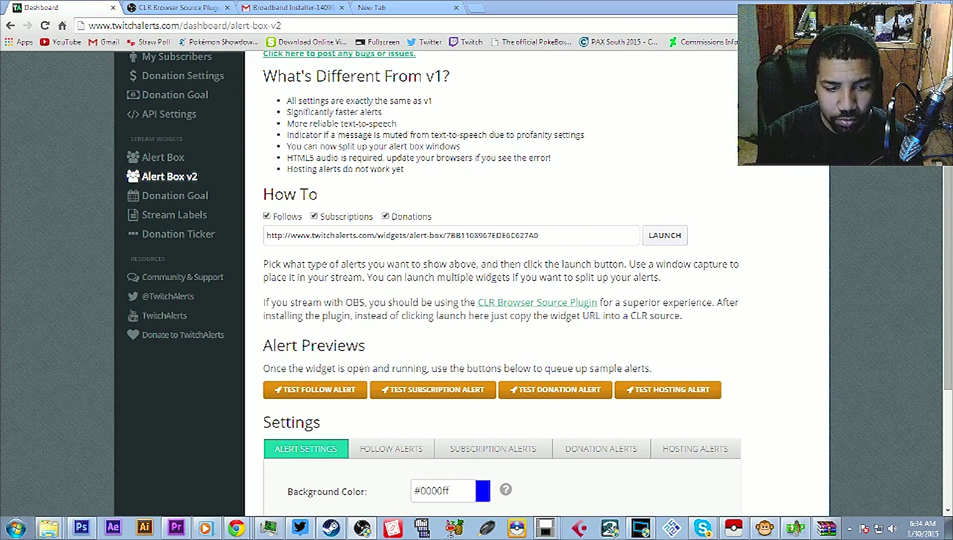
scroll(951, 223, "down", 1)
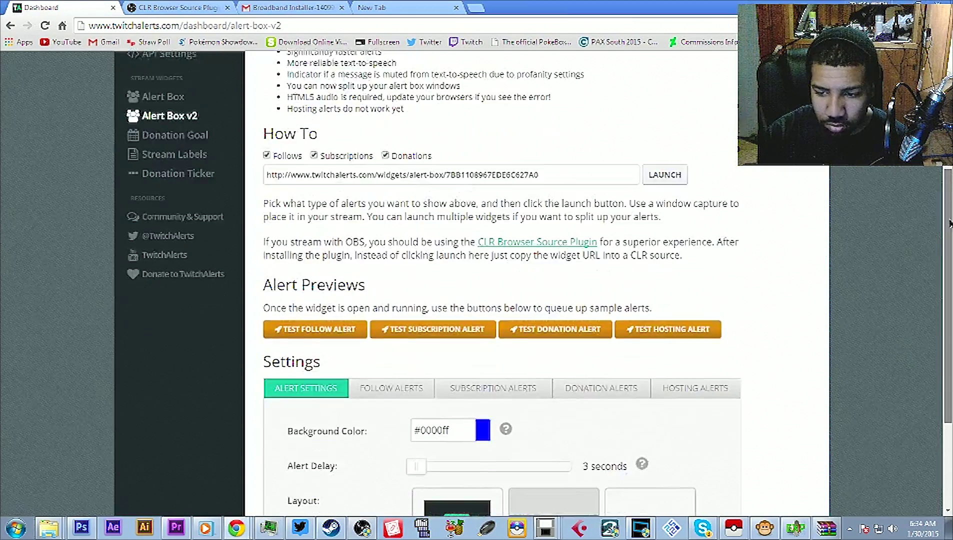
left_click_drag(950, 224, 946, 163)
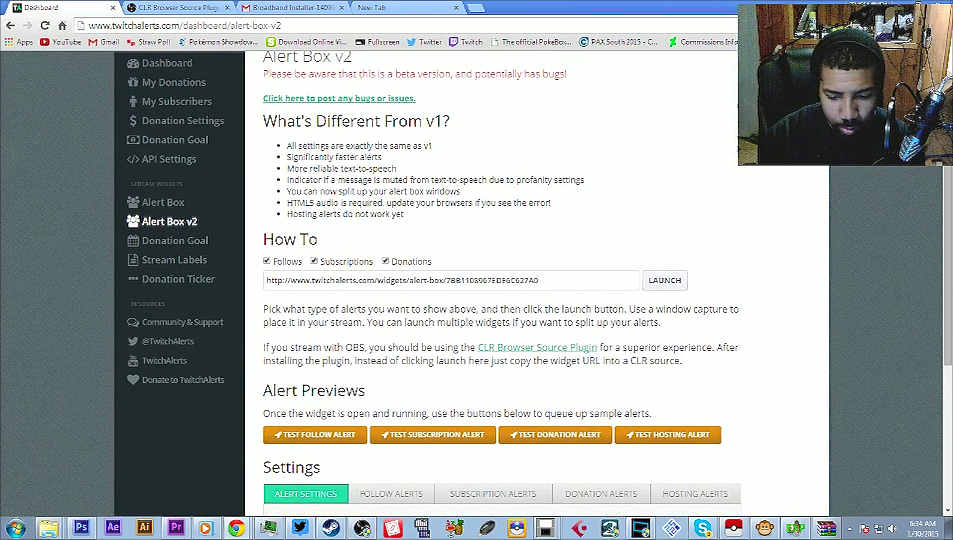